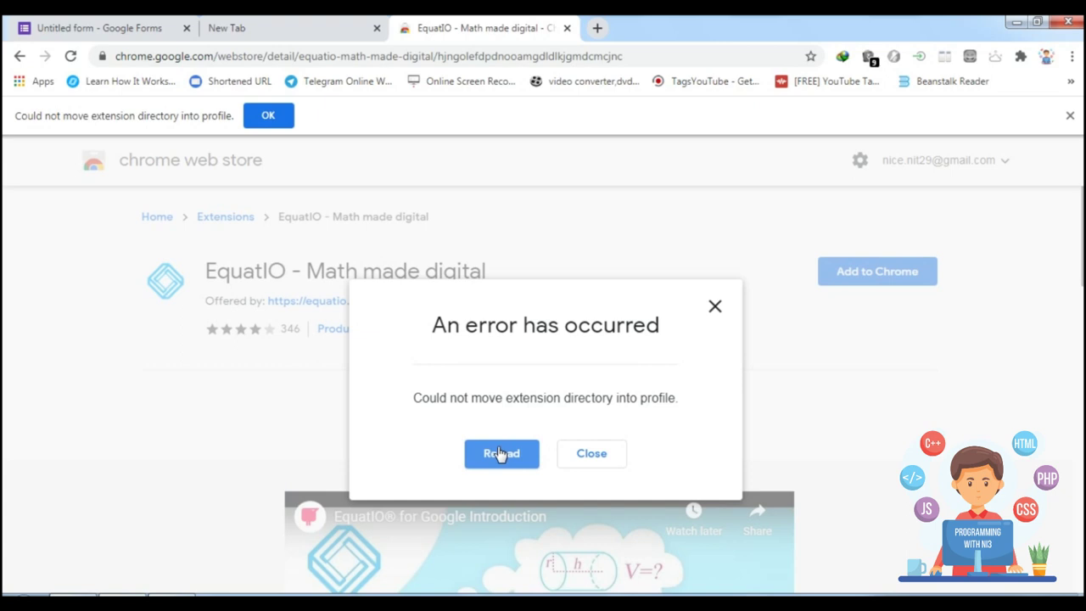
- Reload the EquatIO - Math made digital store page and add the extension to Chrome
{"action": "left_click", "coordinate": [501, 454]}
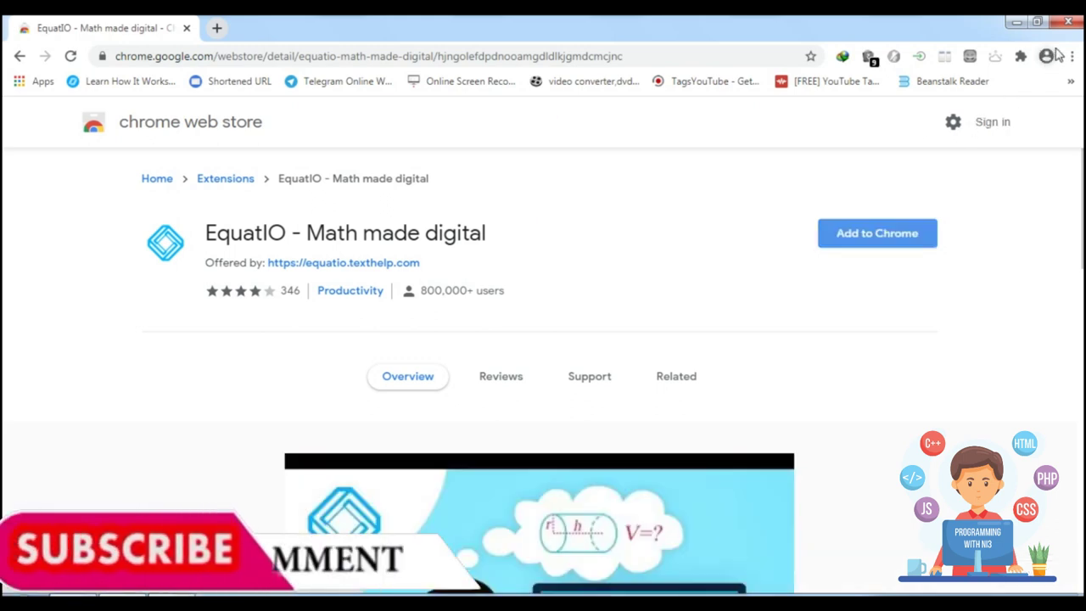
{"action": "left_click", "coordinate": [1045, 56]}
{"action": "left_click", "coordinate": [676, 254]}
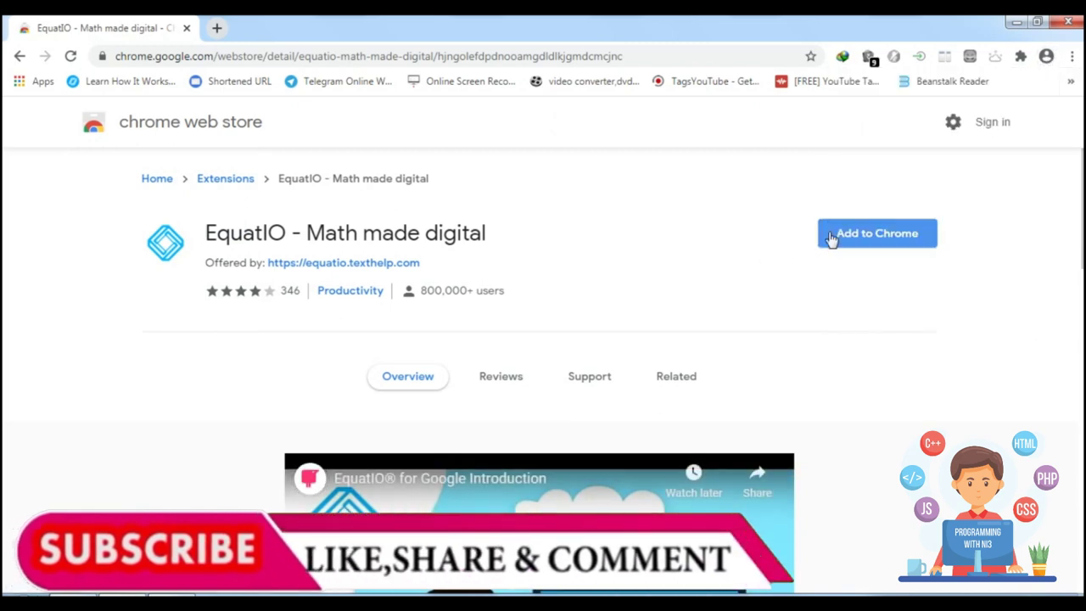
{"action": "left_click", "coordinate": [877, 233]}
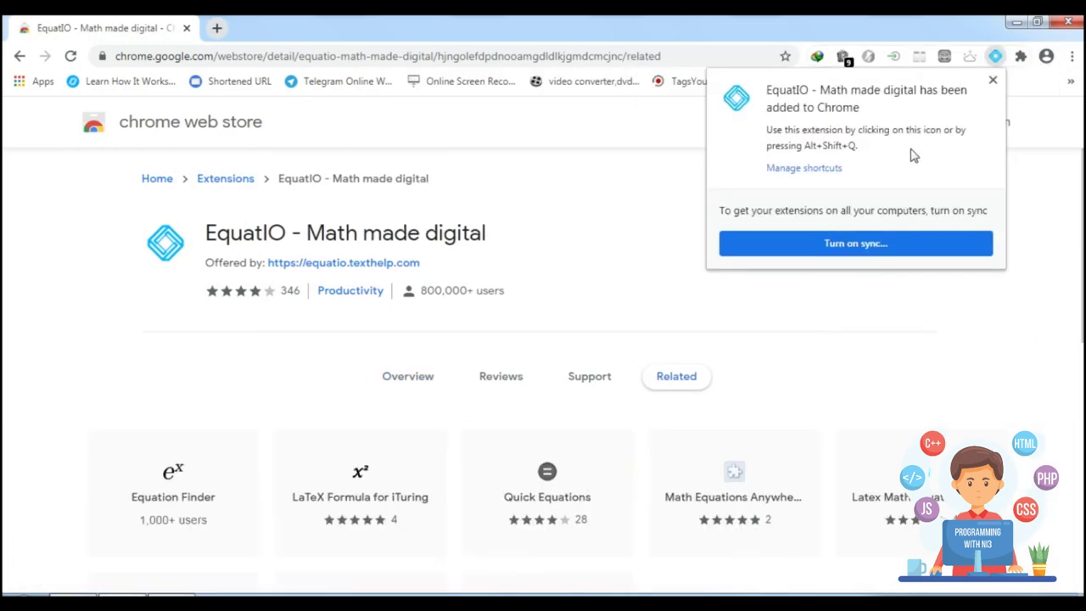
{"action": "left_click", "coordinate": [992, 80]}
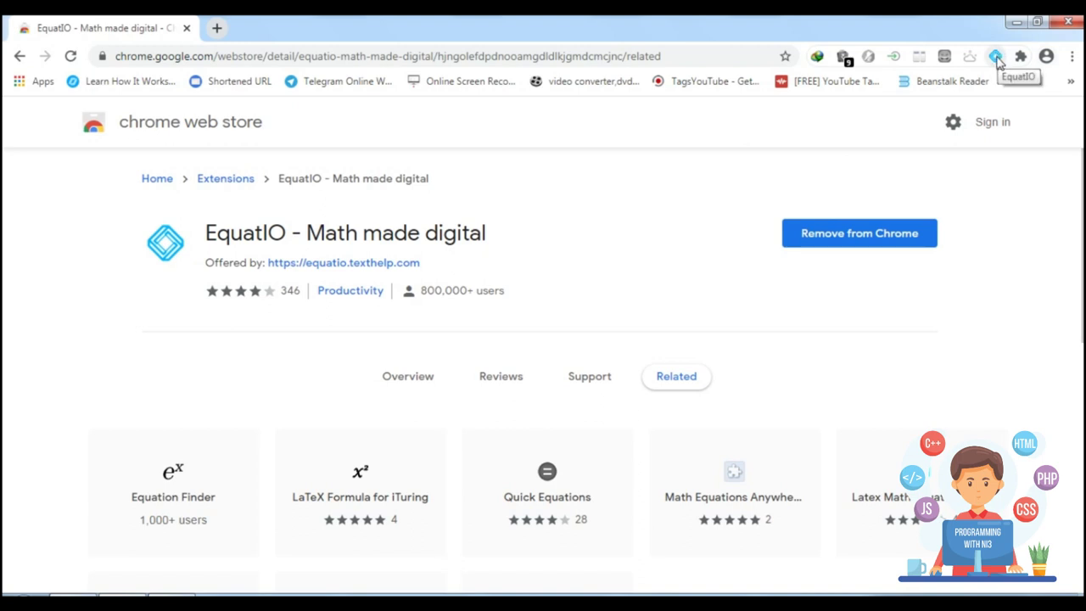
- Search the web for "google forms" and open a new blank form in the personal version of Google Forms
{"action": "left_click", "coordinate": [342, 61]}
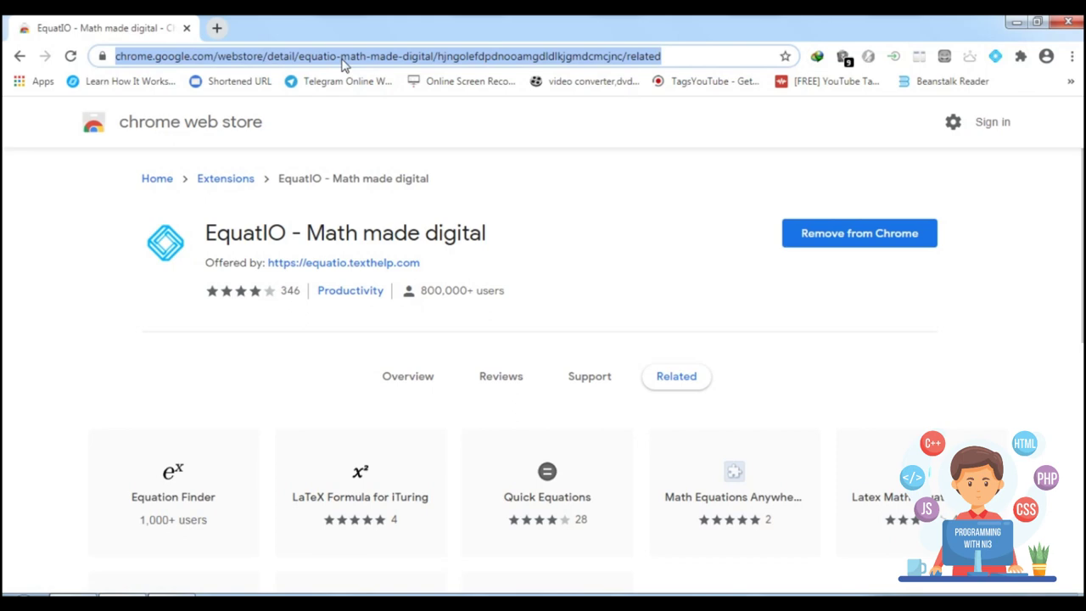
{"action": "type", "text": "google forms"}
{"action": "key", "text": "Return"}
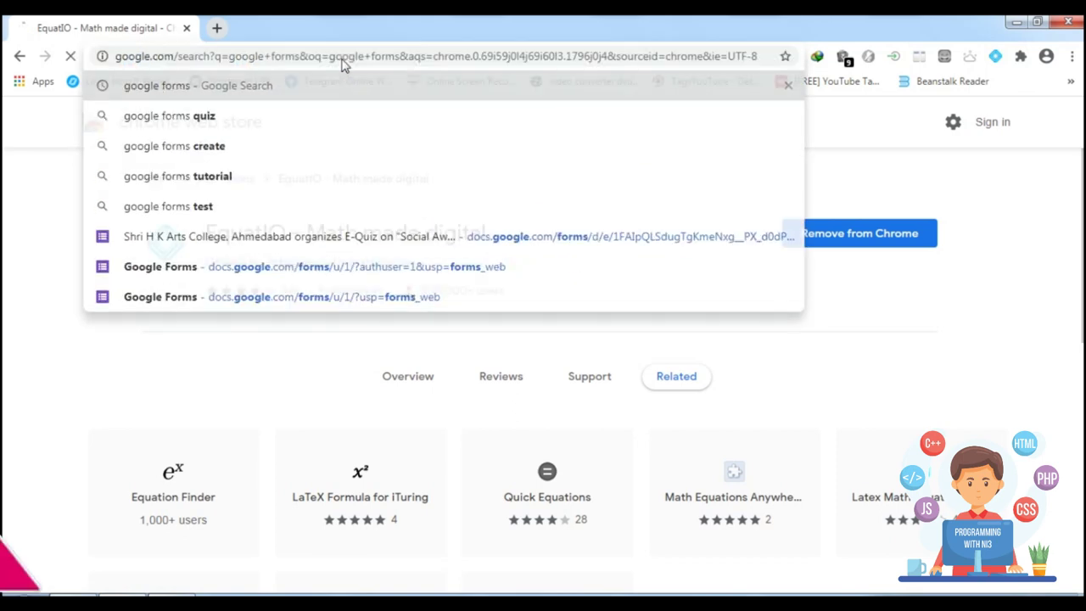
{"action": "left_click", "coordinate": [195, 262]}
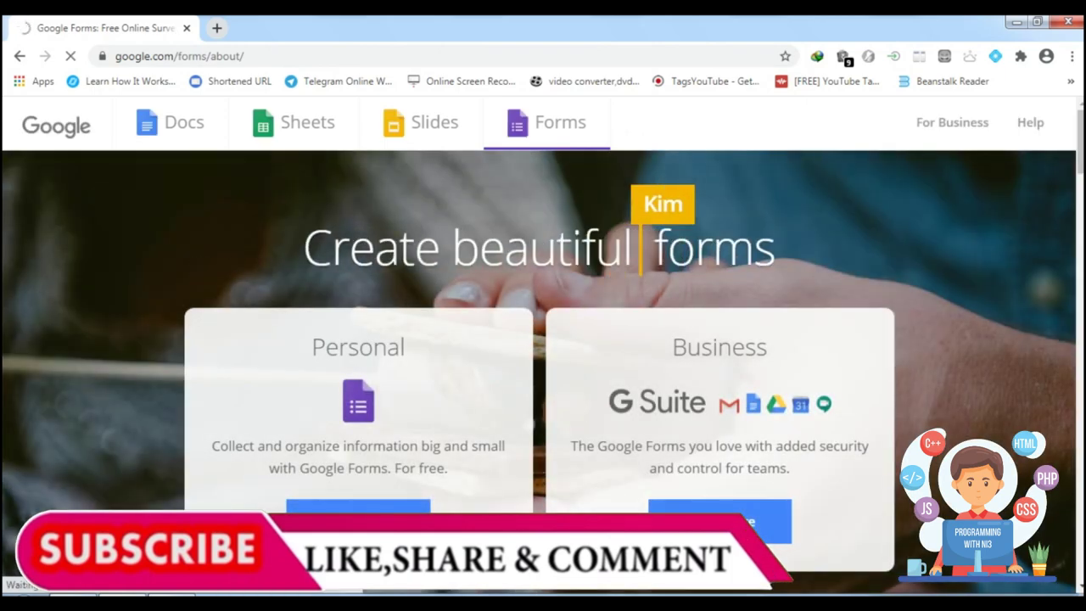
{"action": "left_click", "coordinate": [315, 527]}
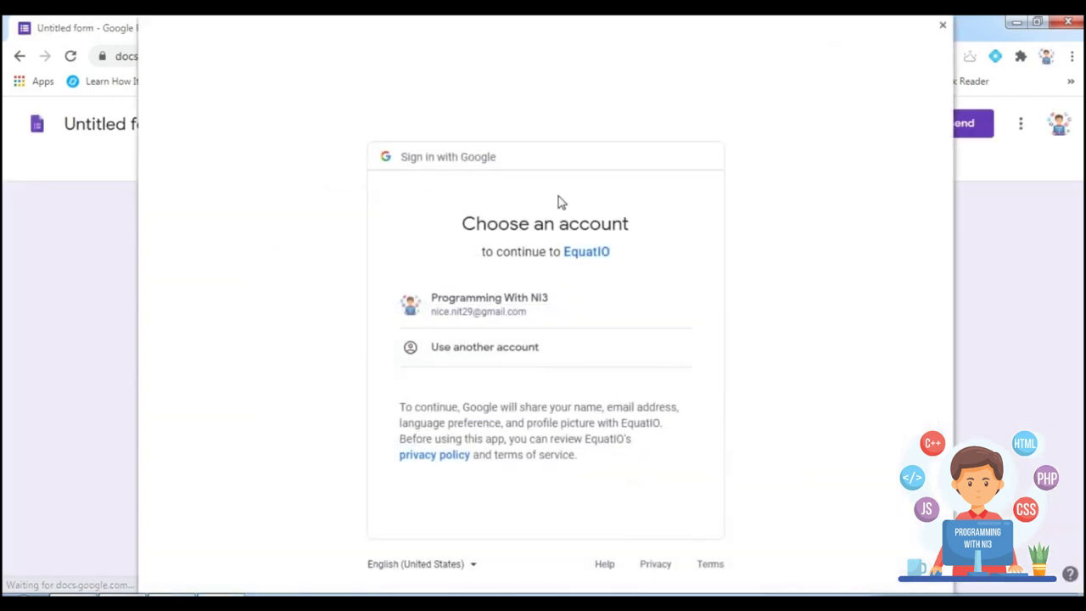
- Sign EquatIO in with the existing Google account and reload the form page so the extension loads
{"action": "left_click", "coordinate": [498, 297]}
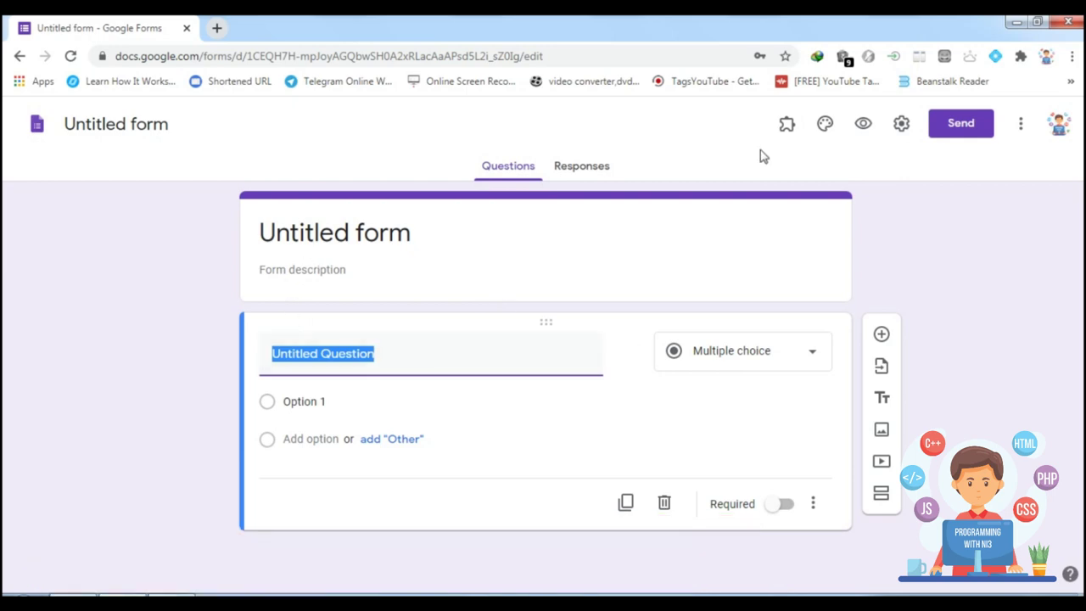
{"action": "left_click", "coordinate": [924, 269]}
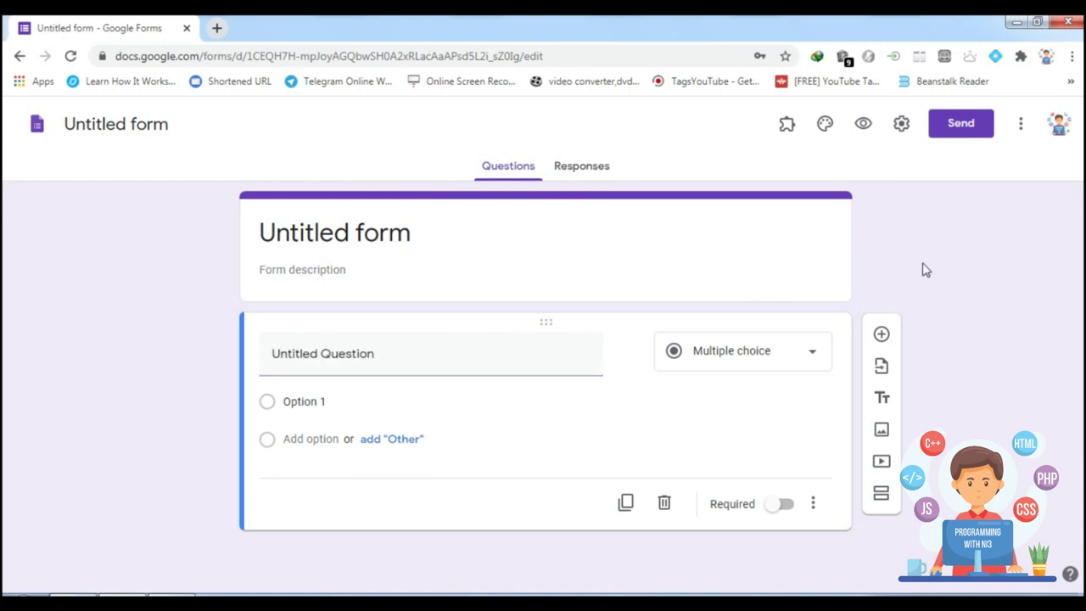
{"action": "left_click", "coordinate": [611, 63]}
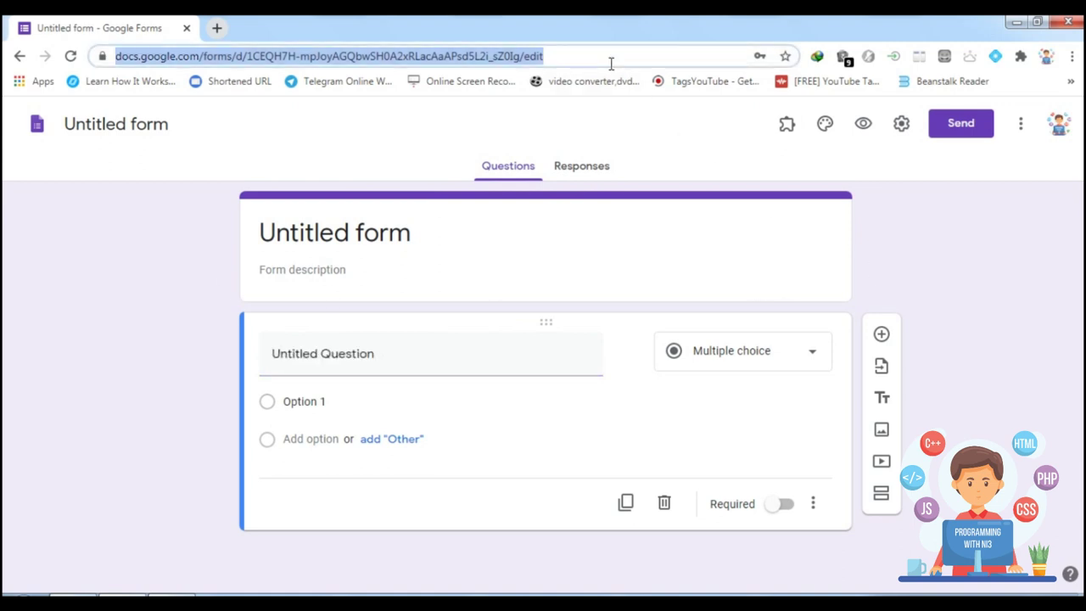
{"action": "key", "text": "Return"}
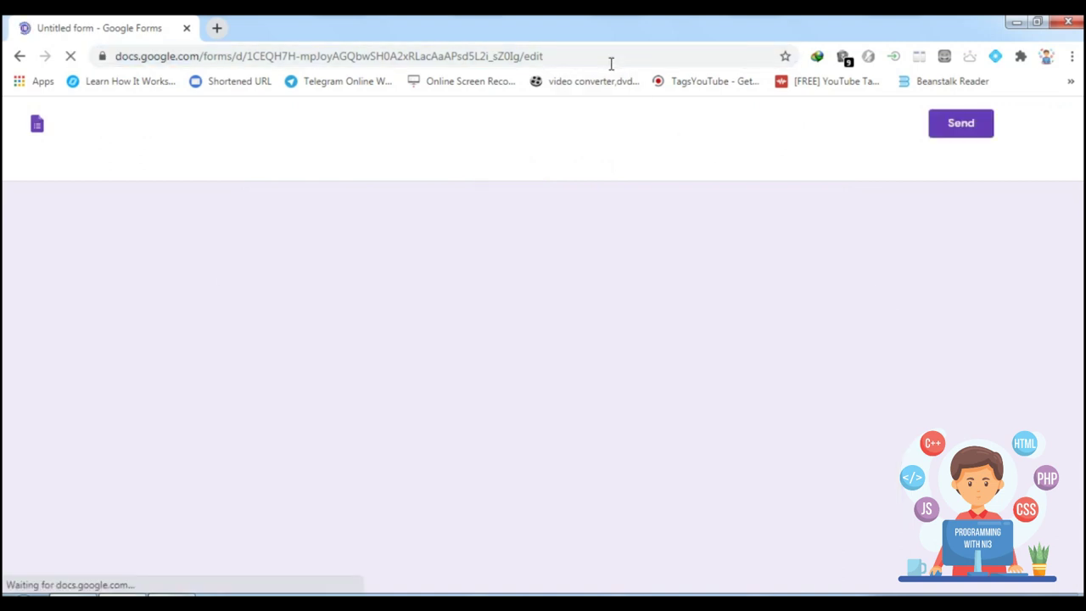
{"action": "left_click", "coordinate": [933, 269]}
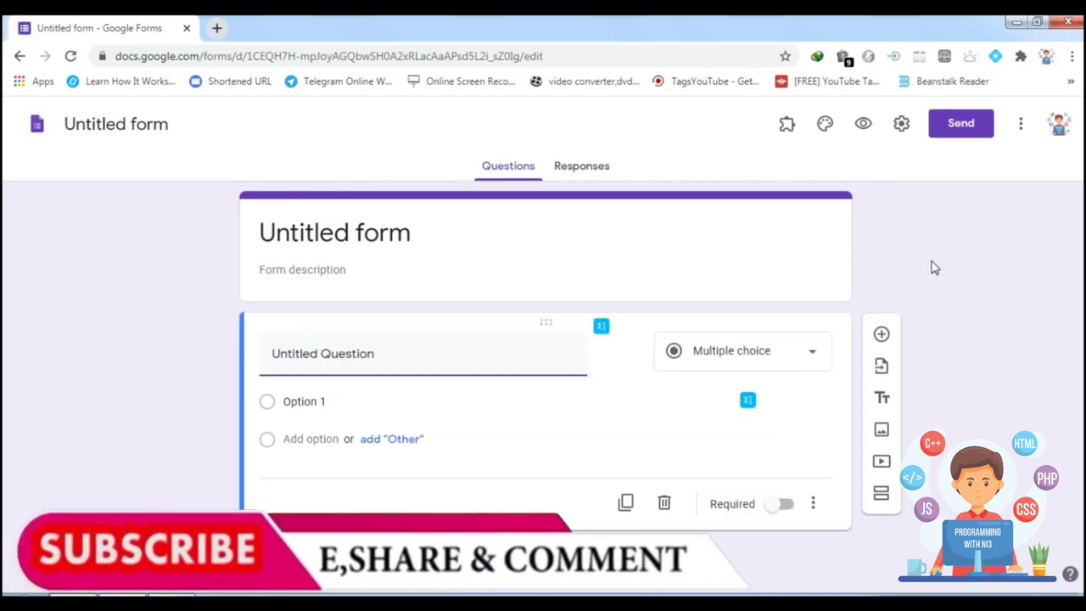
{"action": "left_click", "coordinate": [350, 56]}
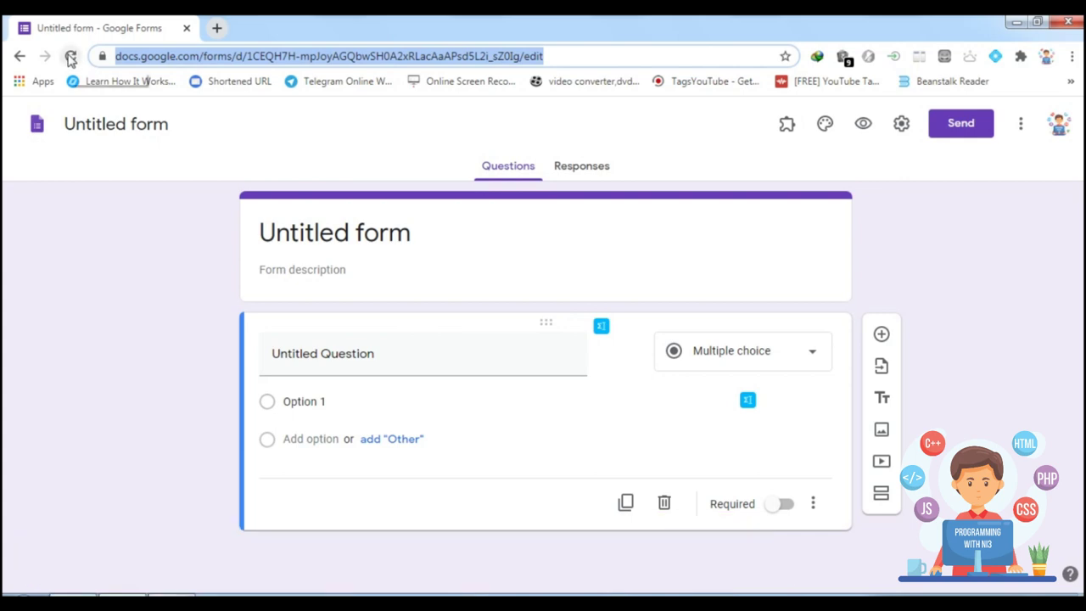
{"action": "left_click", "coordinate": [71, 57]}
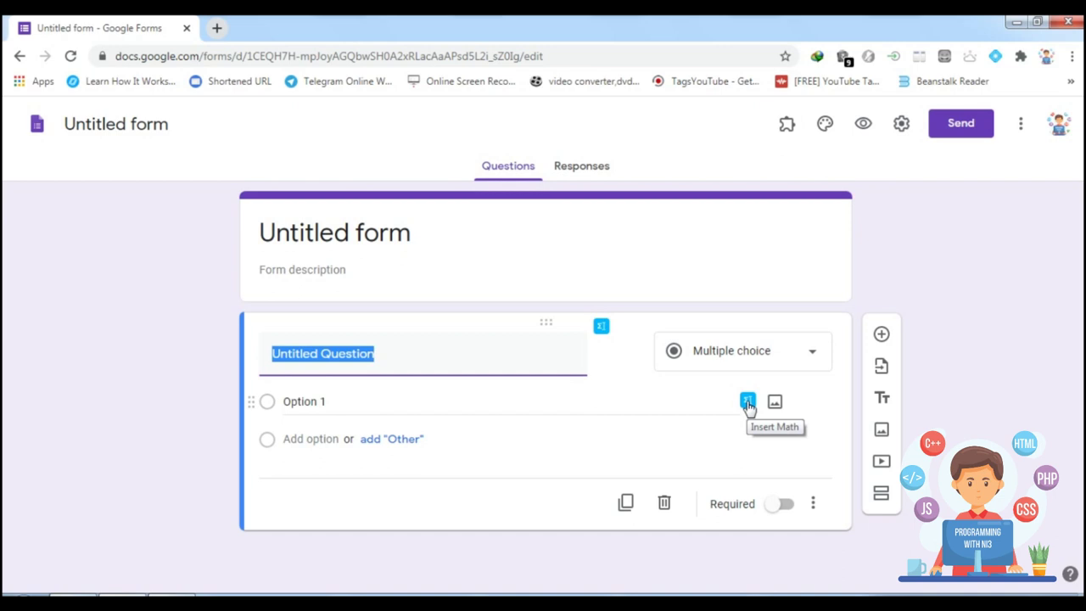
- Add Option 2, Option 3 and Option 4 to the multiple-choice question
{"action": "left_click", "coordinate": [315, 441]}
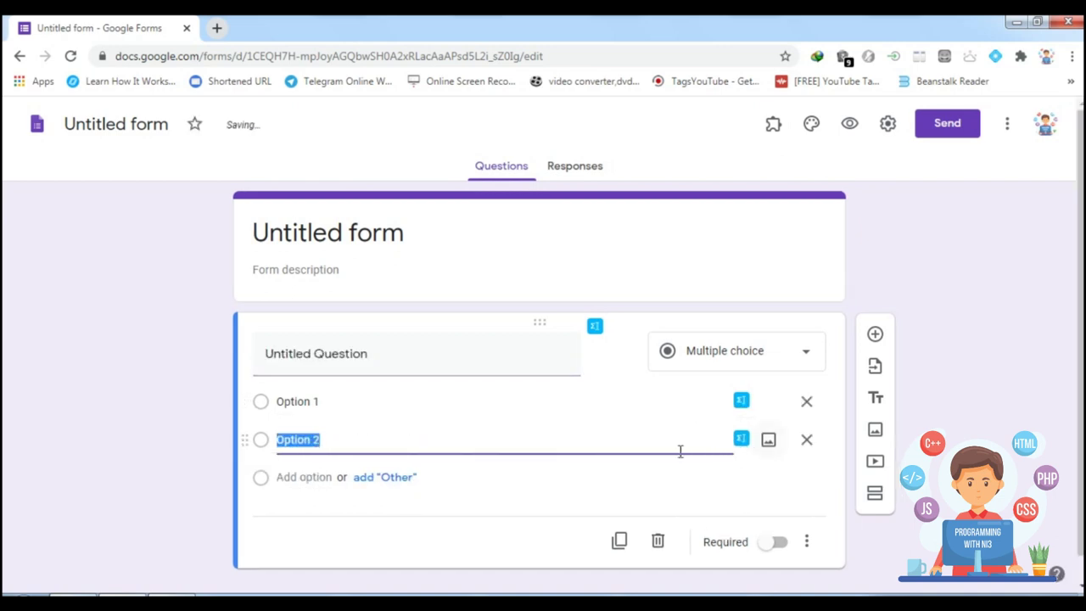
{"action": "left_click", "coordinate": [302, 478]}
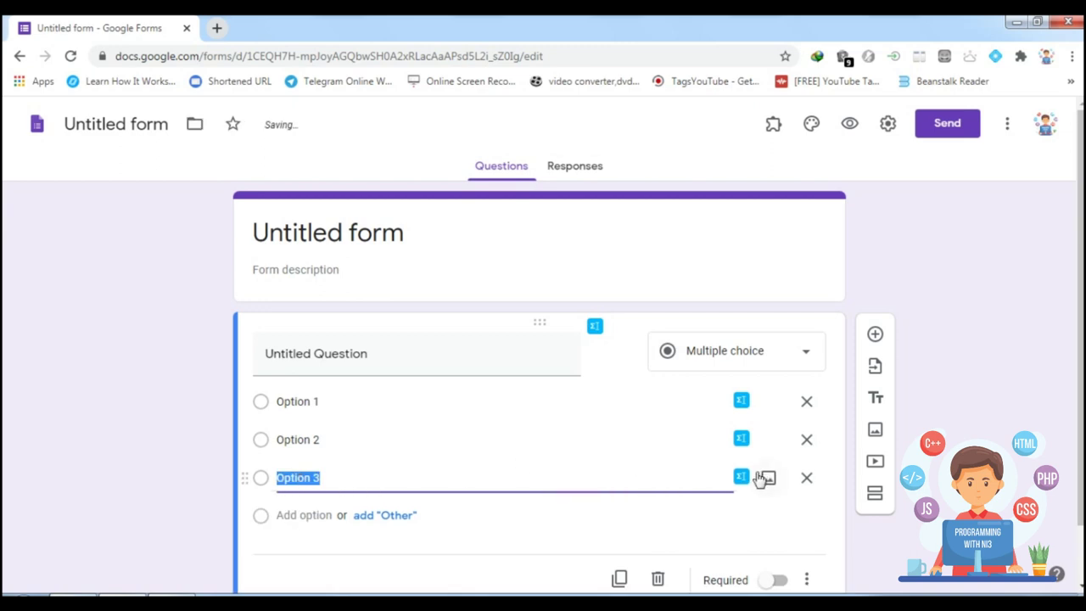
{"action": "left_click", "coordinate": [299, 517]}
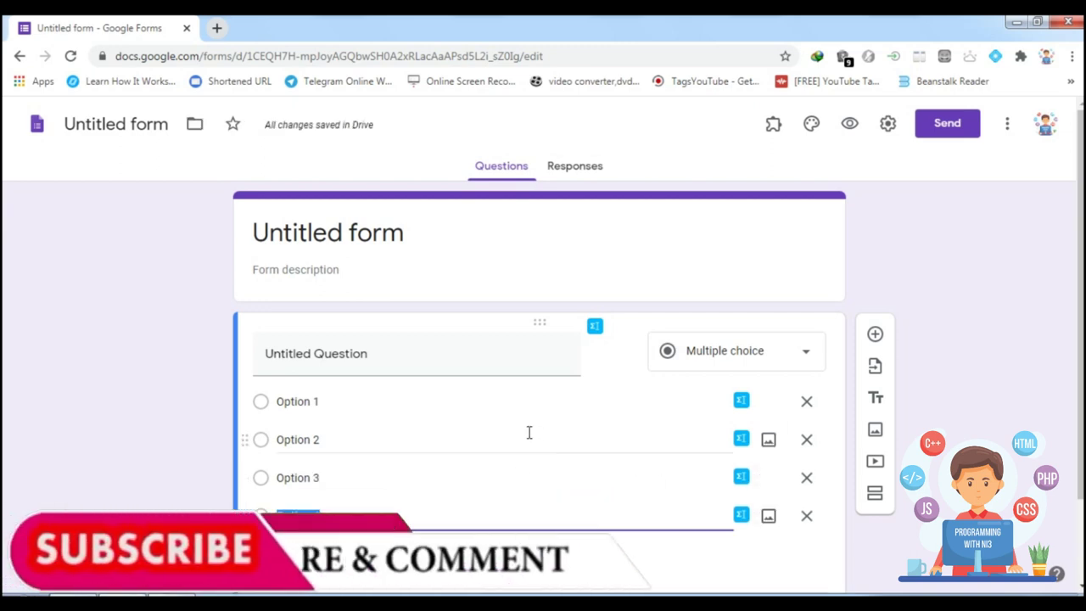
- Set the question text to "see the below given equation." and open the EquatIO equation editor for it
{"action": "left_click", "coordinate": [385, 360]}
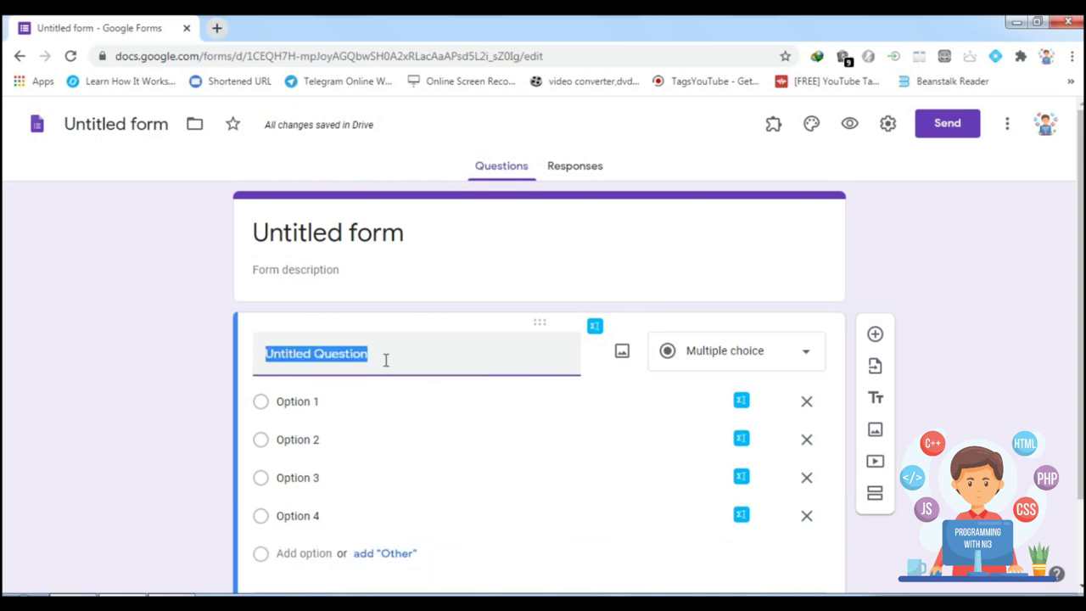
{"action": "type", "text": "see the below given equation"}
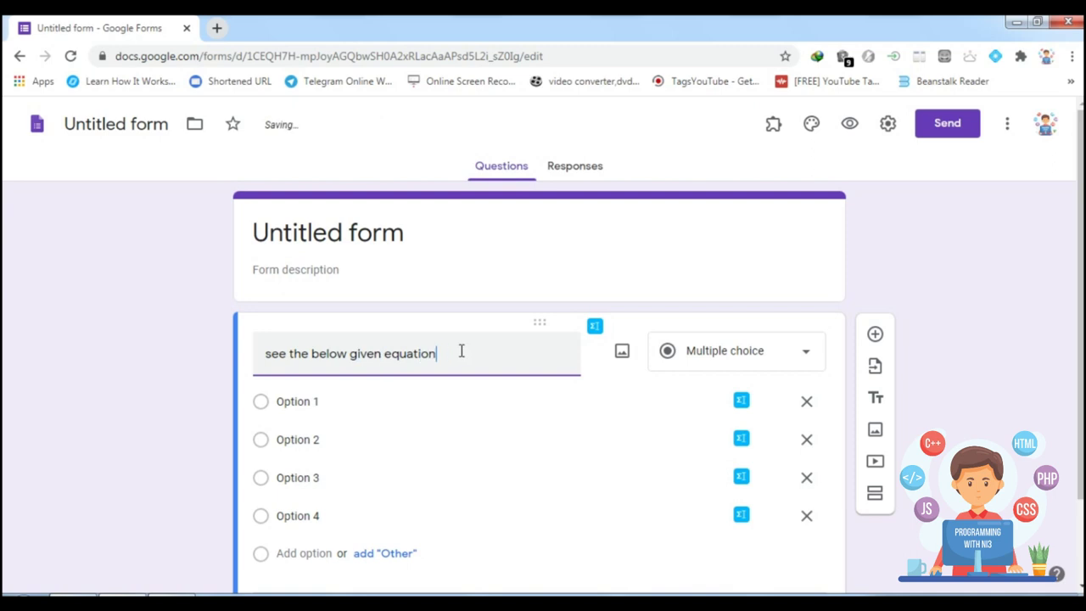
{"action": "type", "text": "."}
{"action": "left_click", "coordinate": [594, 327]}
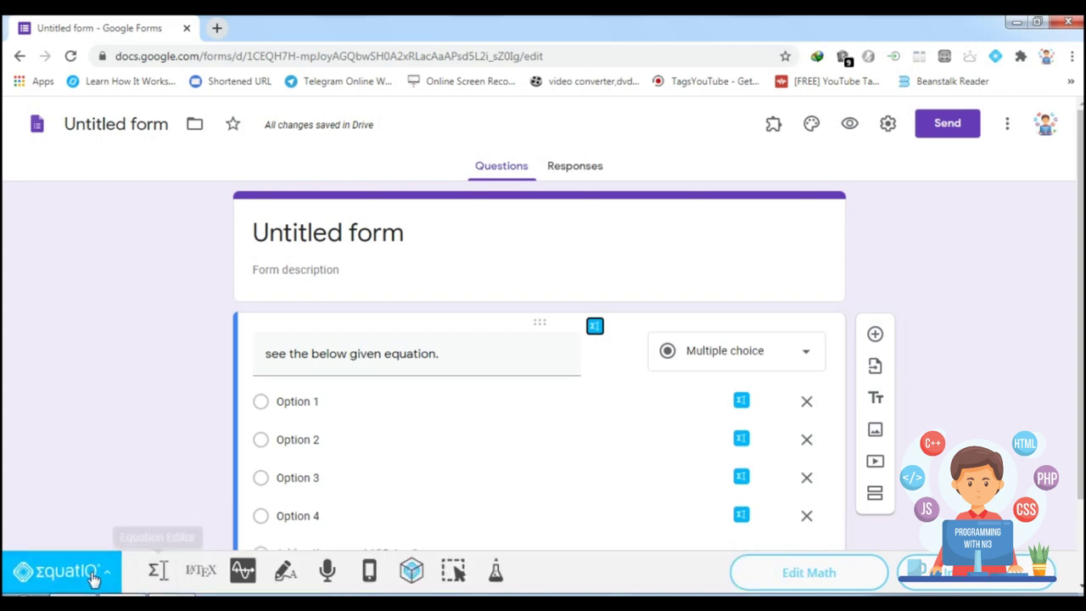
{"action": "left_click", "coordinate": [156, 573]}
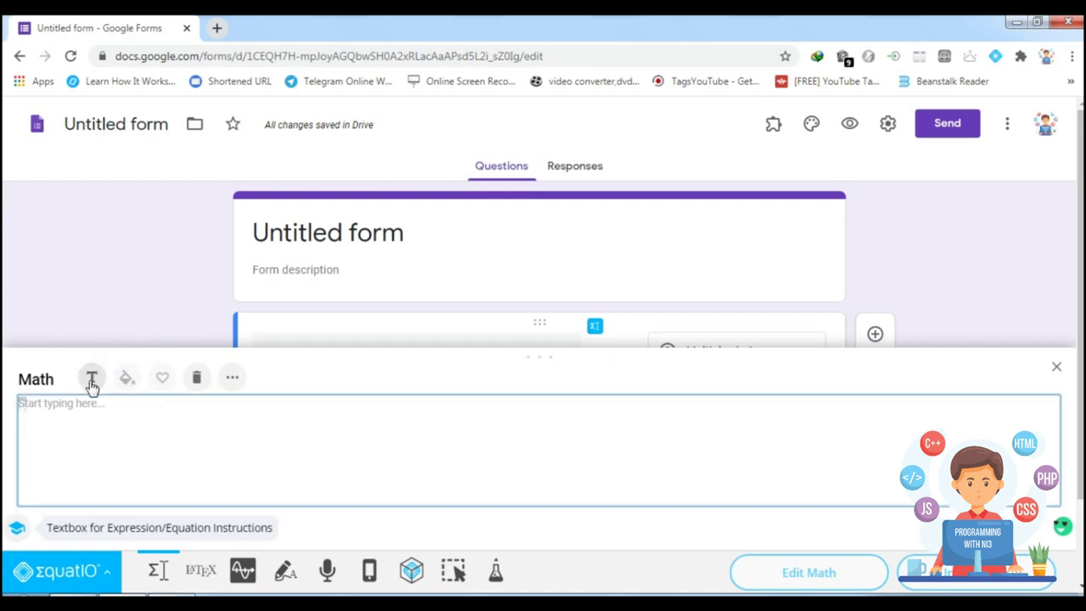
{"action": "type", "text": "dsfsfsfs"}
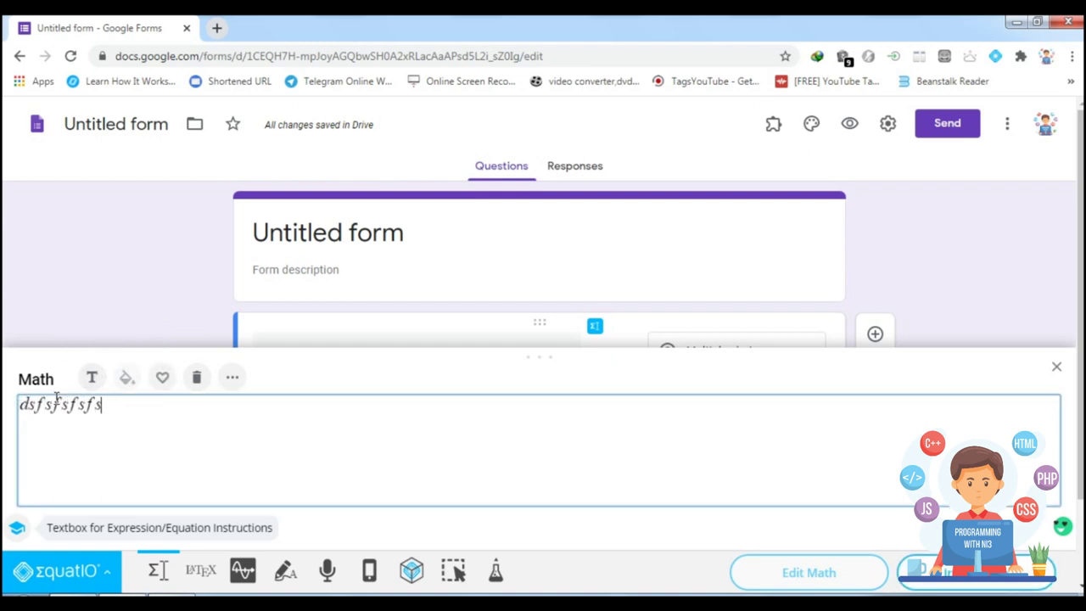
{"action": "type", "text": "fsfs"}
{"action": "key", "text": "ctrl+a"}
{"action": "key", "text": "BackSpace"}
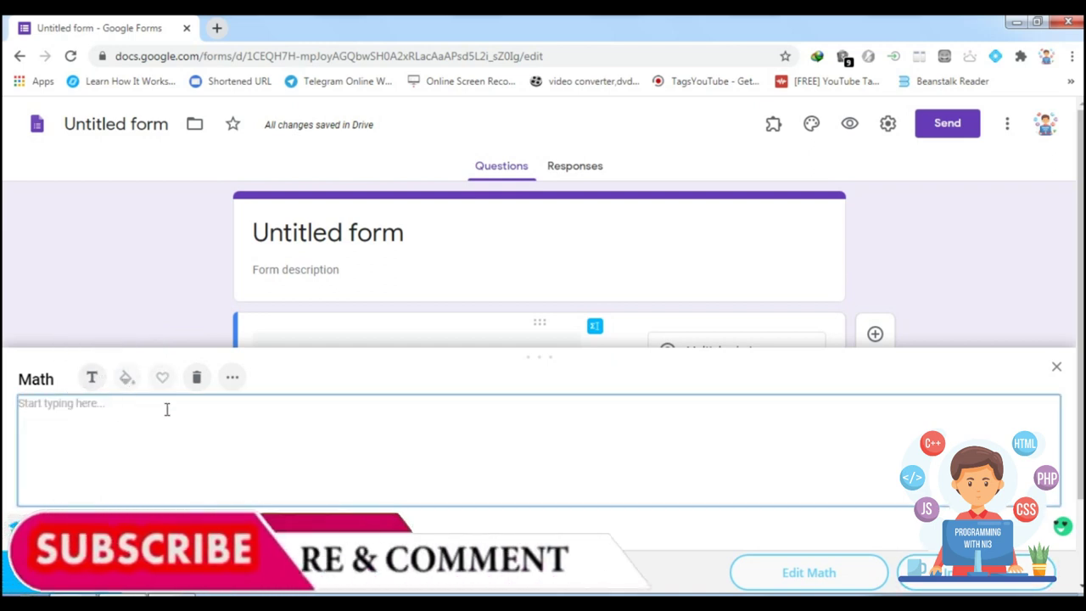
- Insert the superscript template x^a from the EquatIO symbols into the empty equation
{"action": "left_click", "coordinate": [231, 377]}
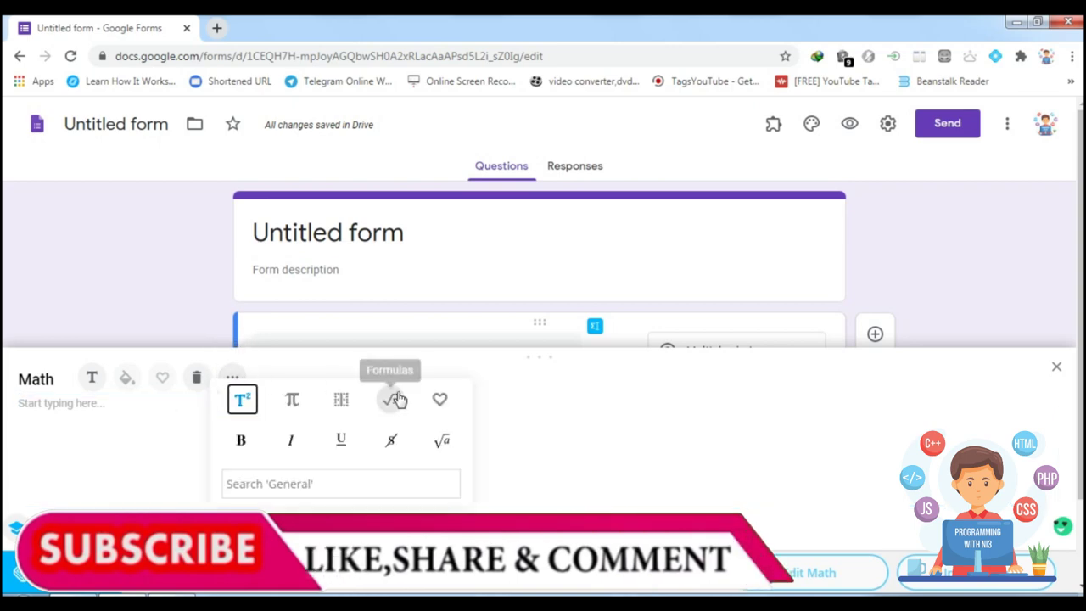
{"action": "left_click", "coordinate": [292, 399]}
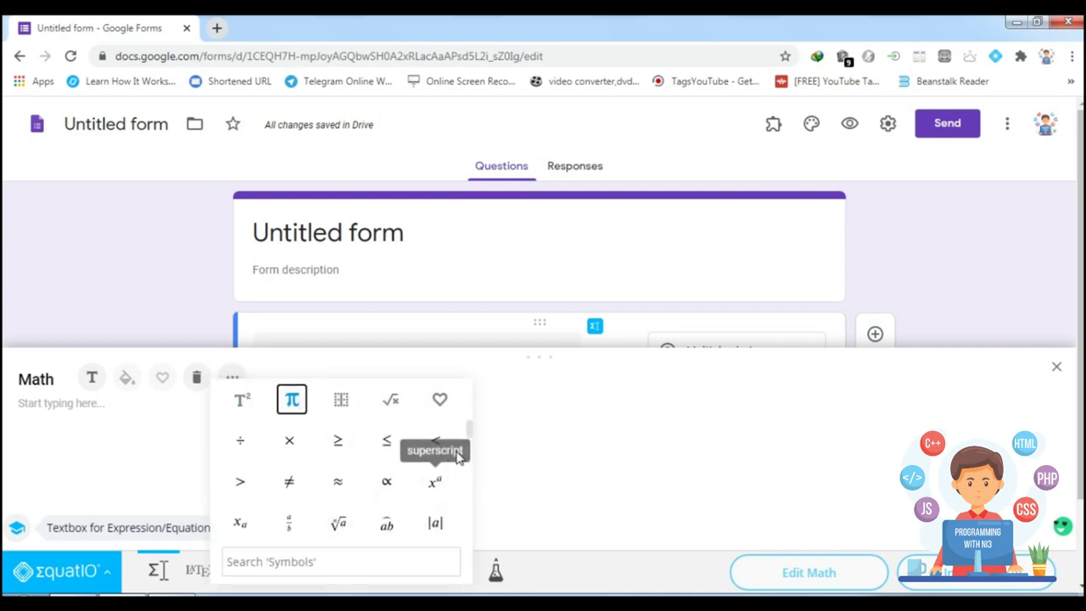
{"action": "left_click_drag", "start_coordinate": [472, 433], "coordinate": [470, 410]}
{"action": "left_click", "coordinate": [436, 482]}
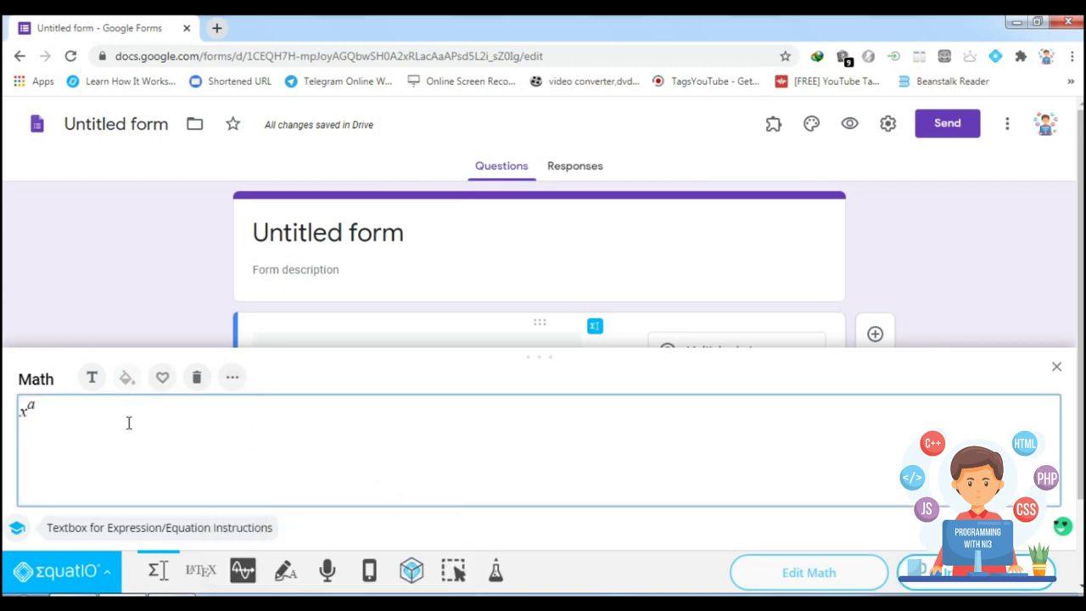
- Look through the layout templates, the predefined formulas and the favorites offered by the equation editor
{"action": "left_click", "coordinate": [231, 377]}
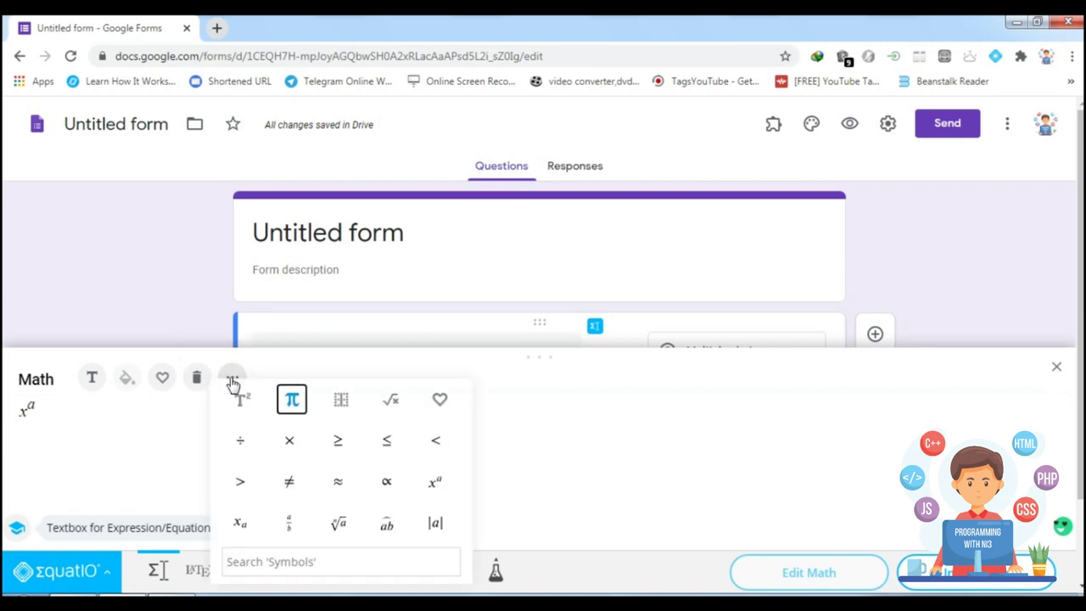
{"action": "left_click", "coordinate": [343, 402]}
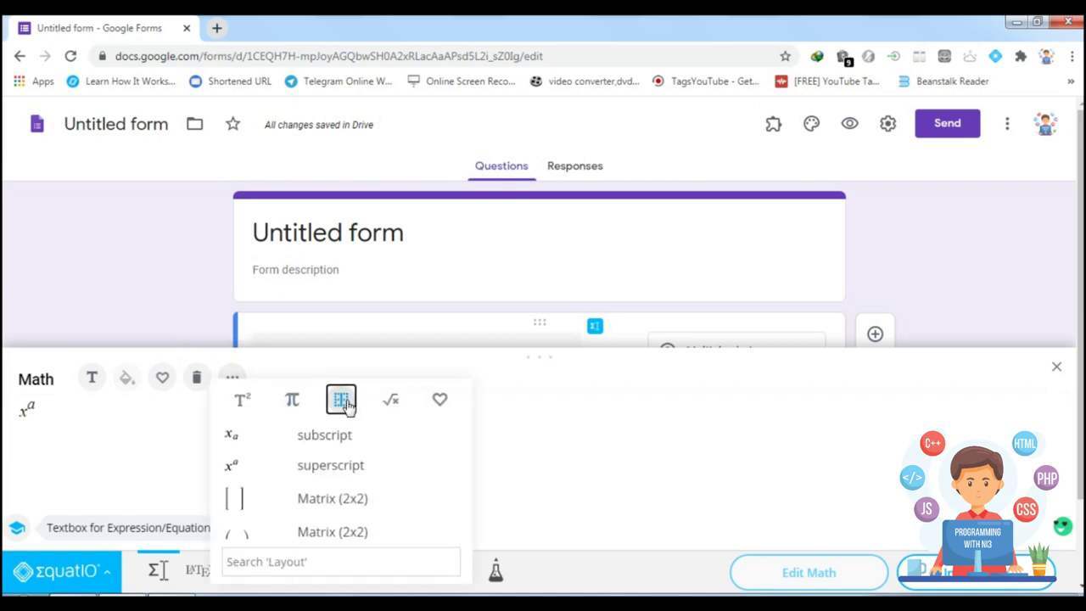
{"action": "mouse_move", "coordinate": [467, 429]}
{"action": "left_mouse_down"}
{"action": "mouse_move", "coordinate": [468, 513]}
{"action": "mouse_move", "coordinate": [462, 416]}
{"action": "left_mouse_up"}
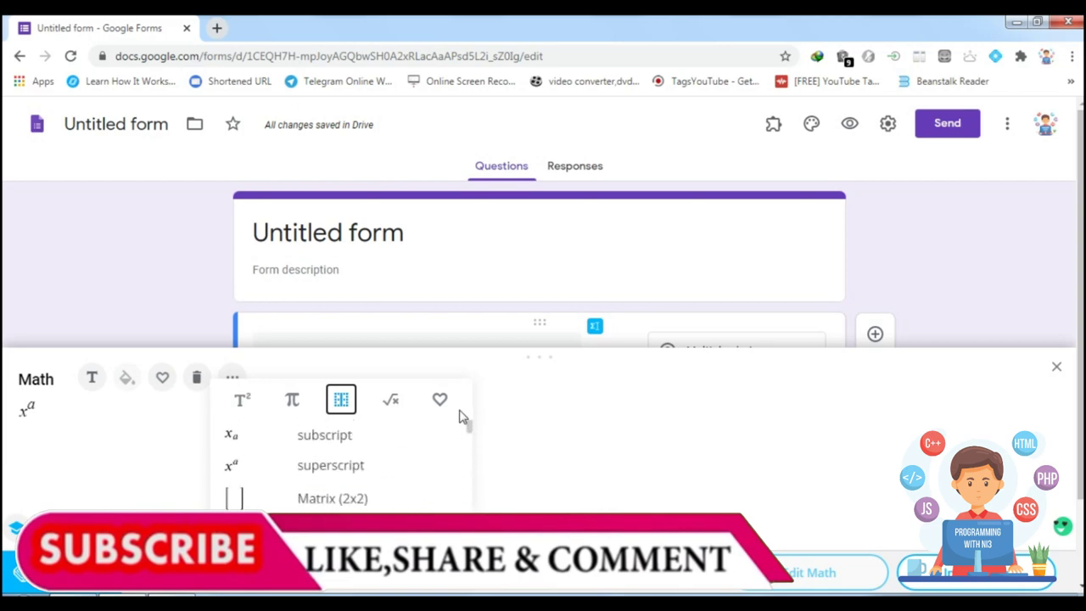
{"action": "left_click", "coordinate": [394, 404]}
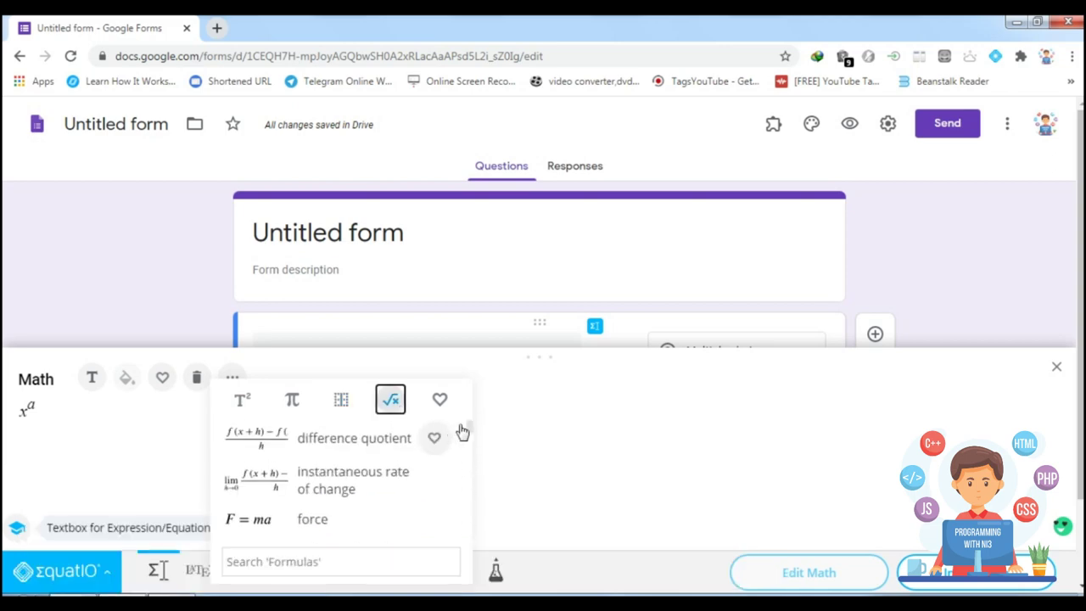
{"action": "mouse_move", "coordinate": [470, 430]}
{"action": "left_mouse_down"}
{"action": "mouse_move", "coordinate": [466, 503]}
{"action": "mouse_move", "coordinate": [466, 419]}
{"action": "left_mouse_up"}
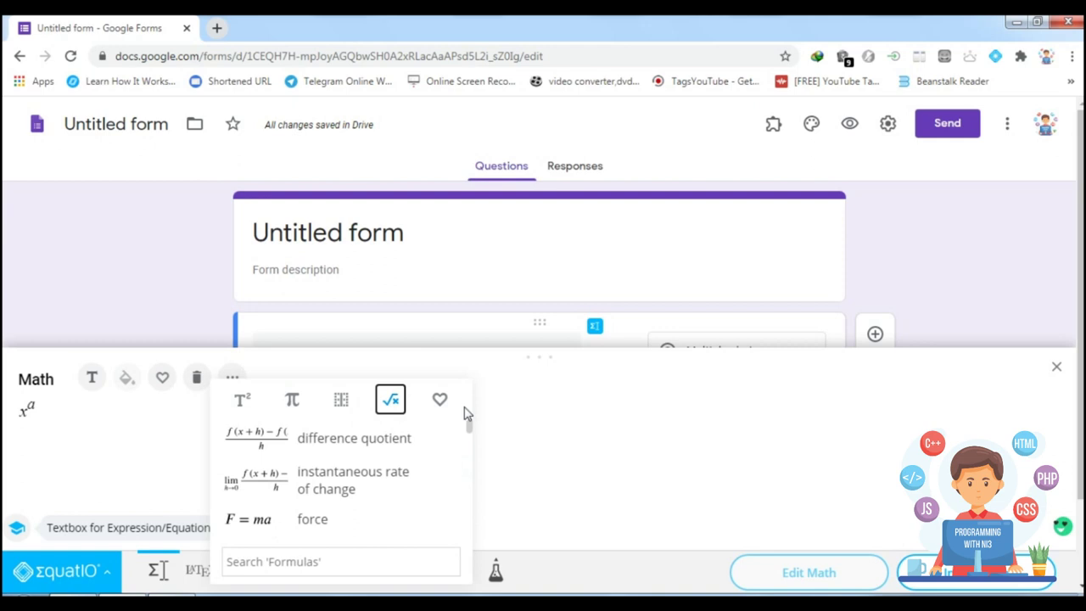
{"action": "left_click", "coordinate": [439, 402]}
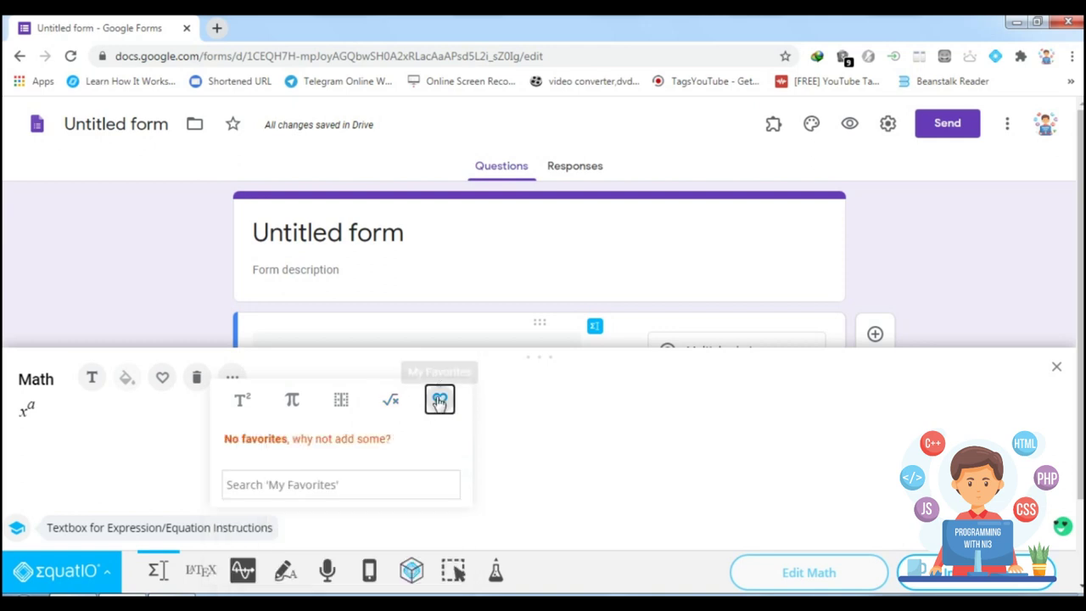
{"action": "left_click", "coordinate": [390, 402]}
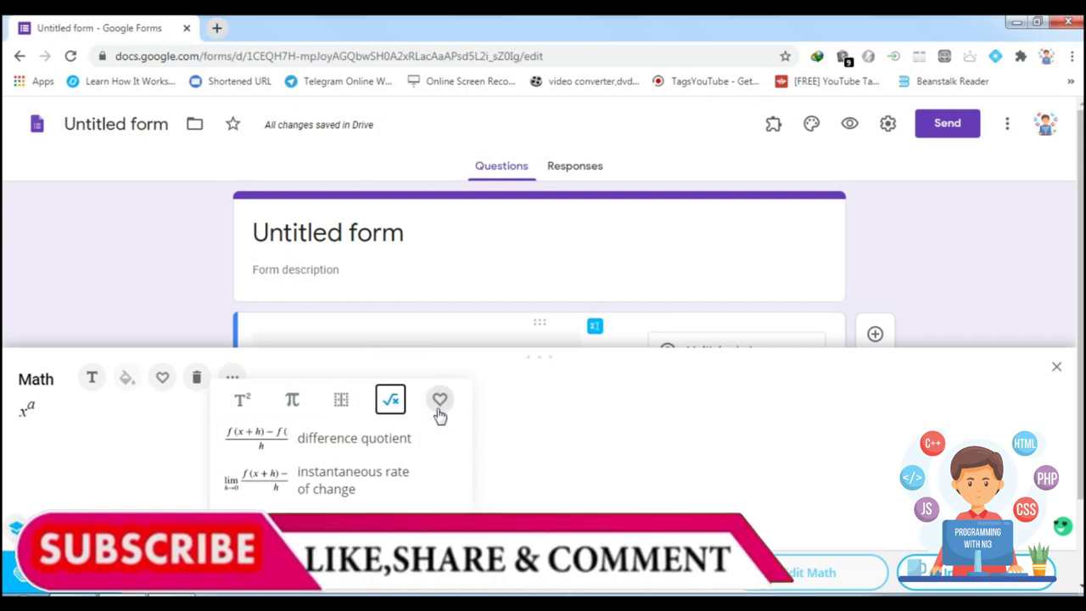
{"action": "left_click", "coordinate": [439, 402]}
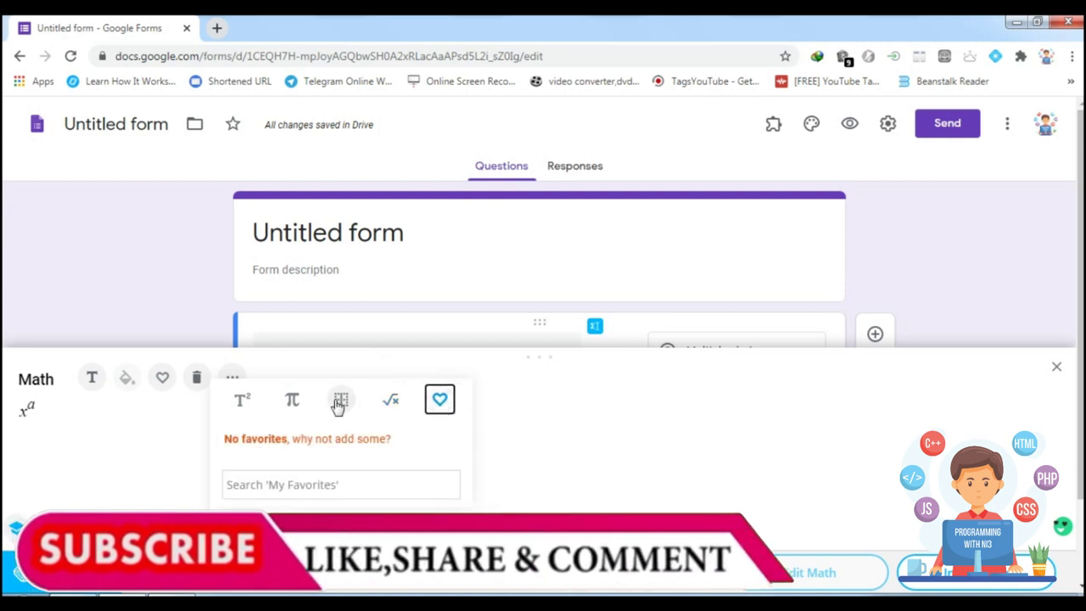
- Look over the formula and layout templates, and clear the x^a template from the equation editor
{"action": "left_click", "coordinate": [393, 401]}
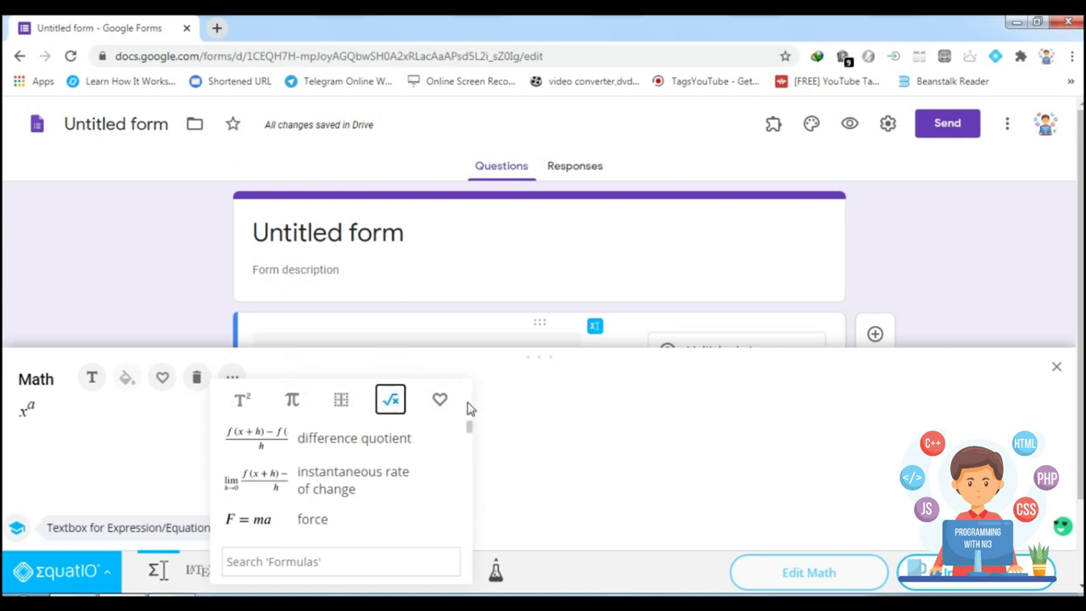
{"action": "left_click", "coordinate": [341, 400]}
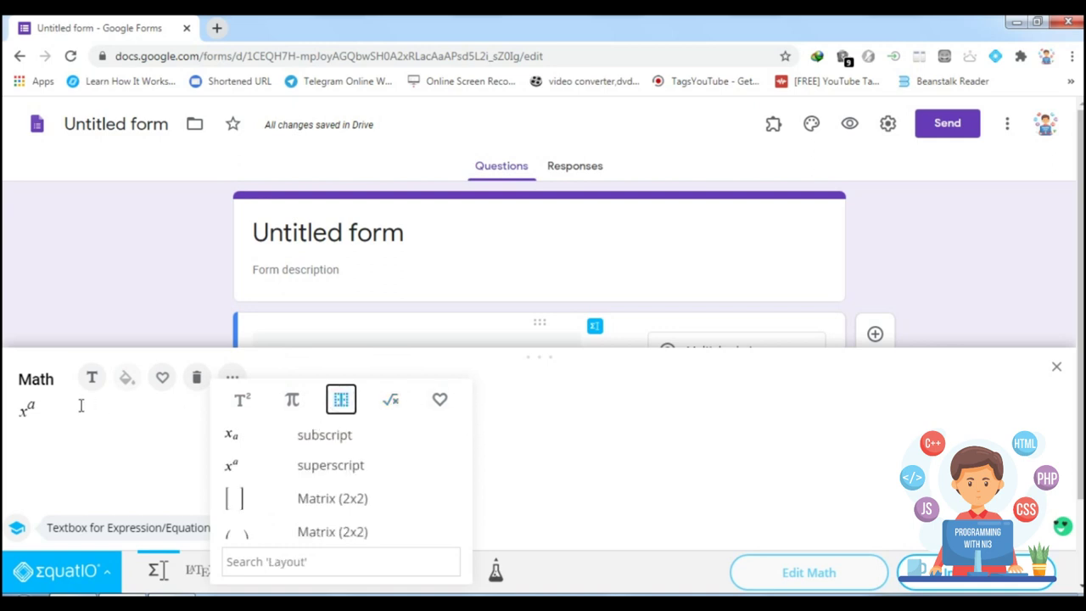
{"action": "left_click", "coordinate": [41, 410]}
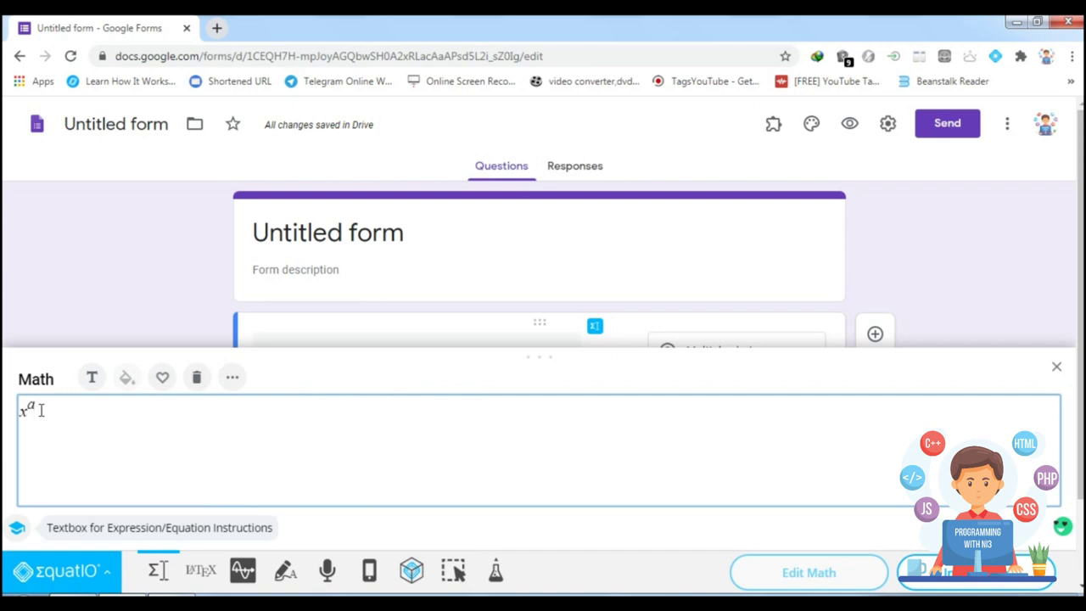
{"action": "key", "text": "BackSpace"}
{"action": "key", "text": "BackSpace"}
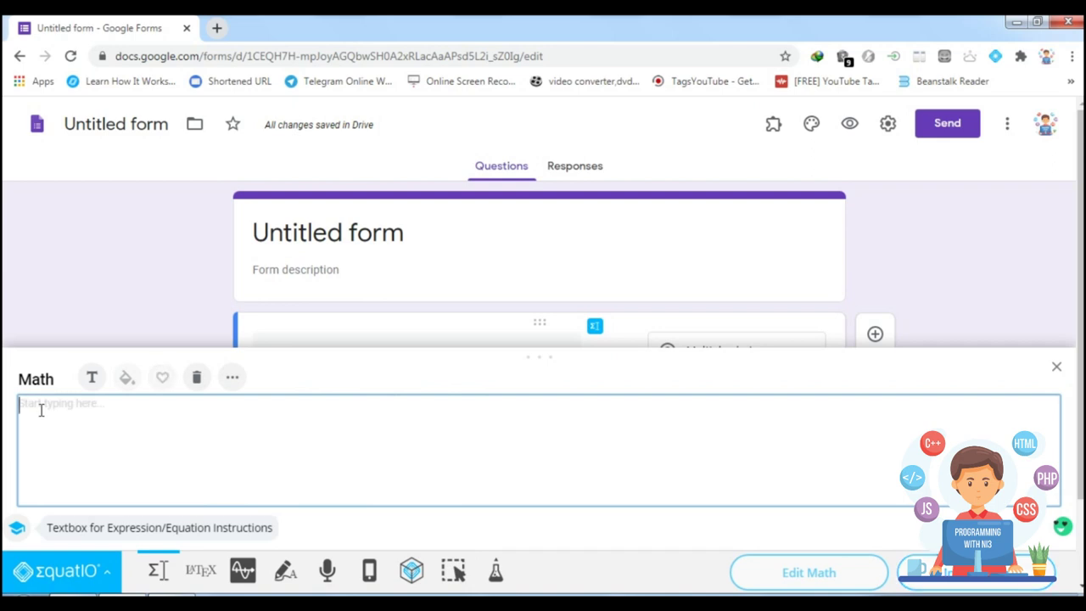
- Build the equation a² + b² using superscript templates and insert it below the question text
{"action": "left_click", "coordinate": [235, 379]}
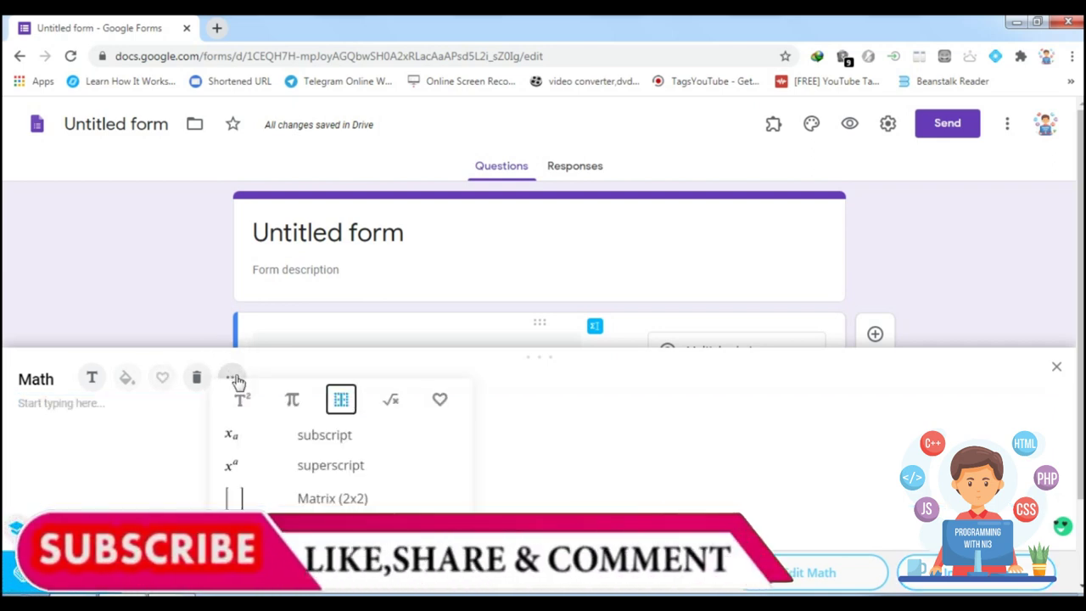
{"action": "left_click", "coordinate": [297, 466]}
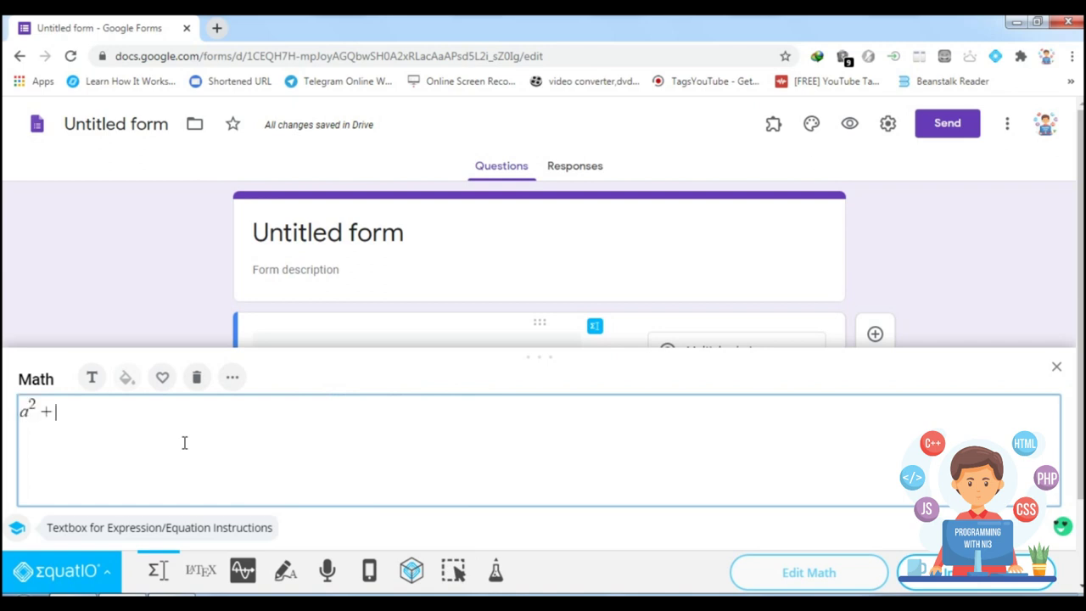
{"action": "left_click", "coordinate": [231, 376]}
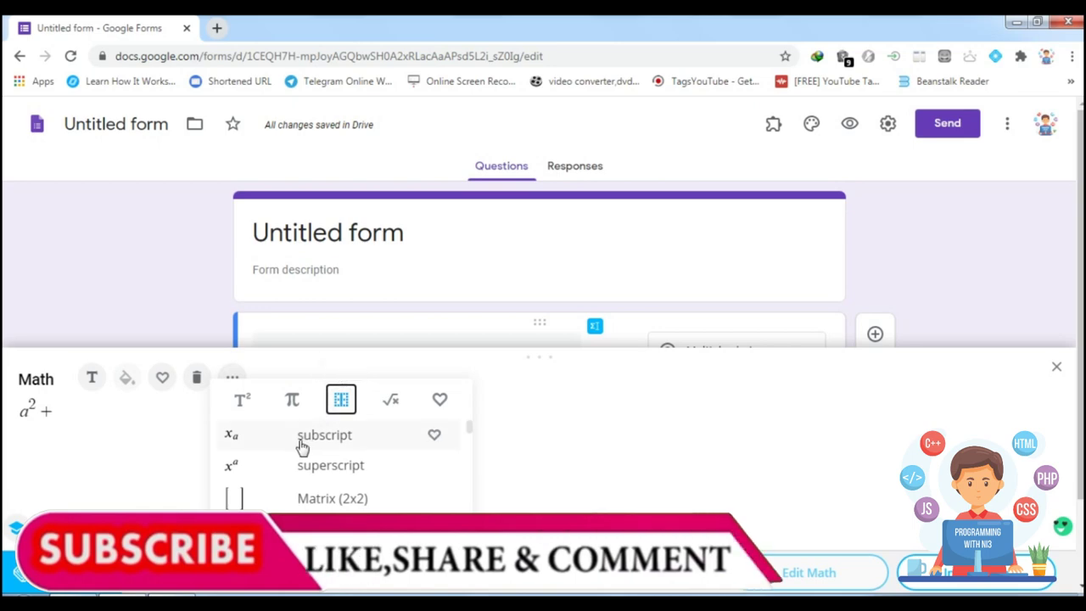
{"action": "left_click", "coordinate": [289, 465]}
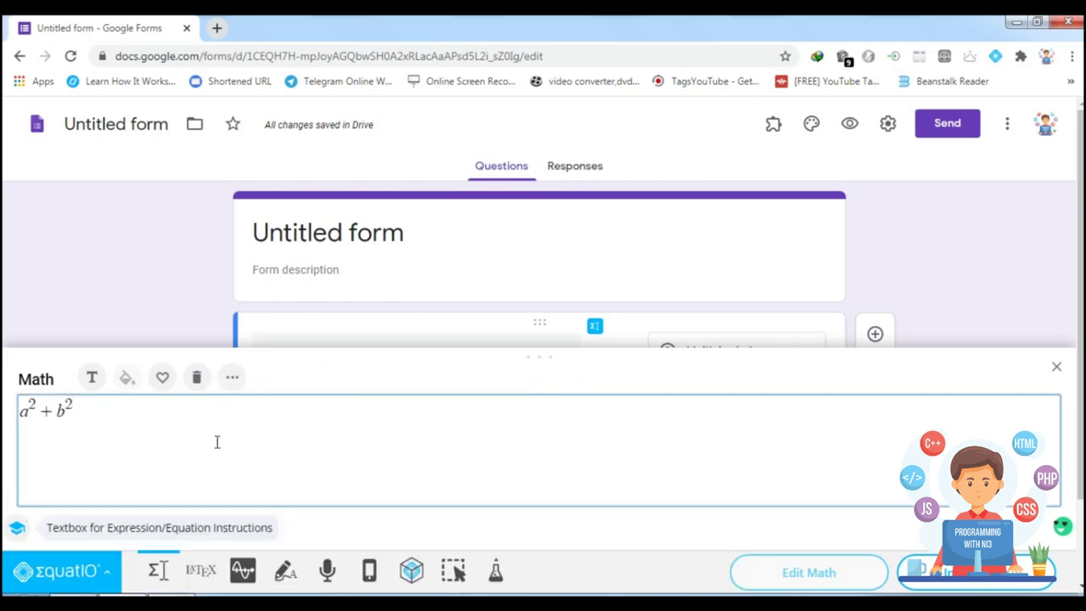
{"action": "left_click", "coordinate": [942, 571]}
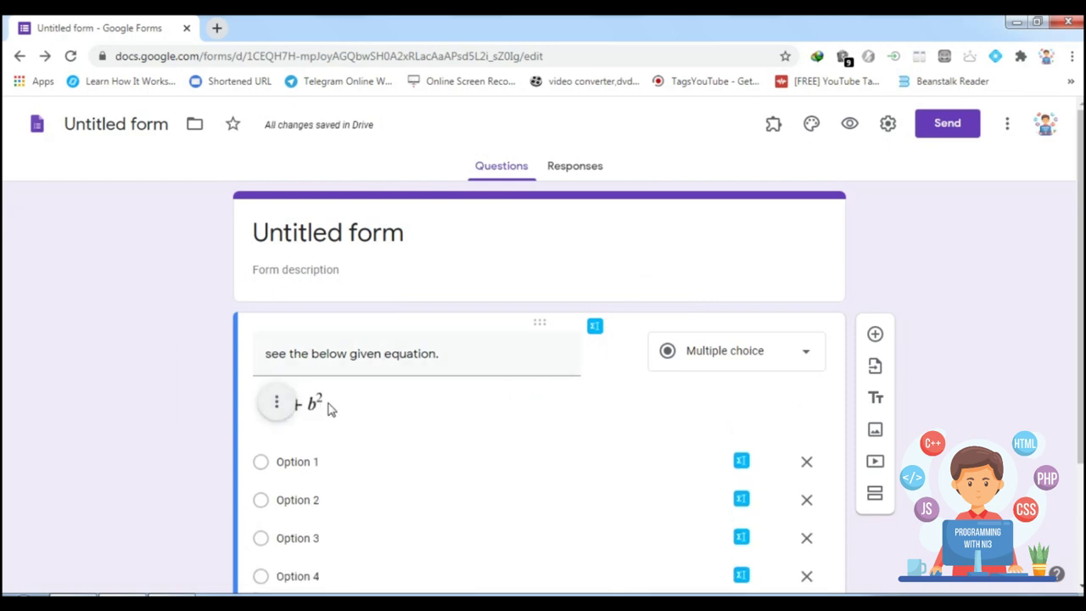
- Center-align the a² + b² equation image in the question
{"action": "left_click", "coordinate": [276, 403]}
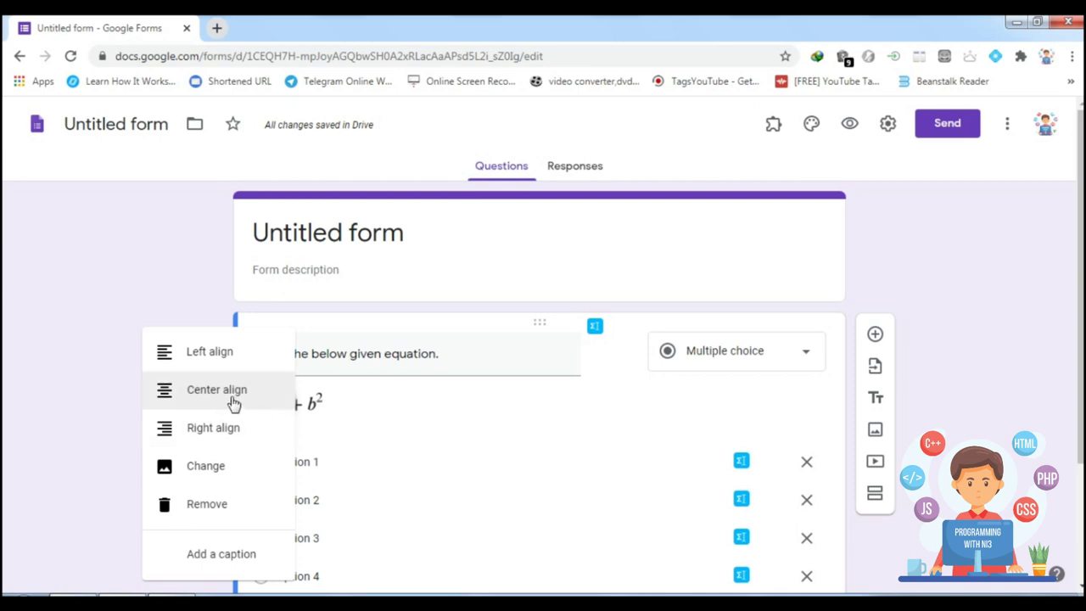
{"action": "left_click", "coordinate": [233, 403]}
{"action": "left_click", "coordinate": [522, 404]}
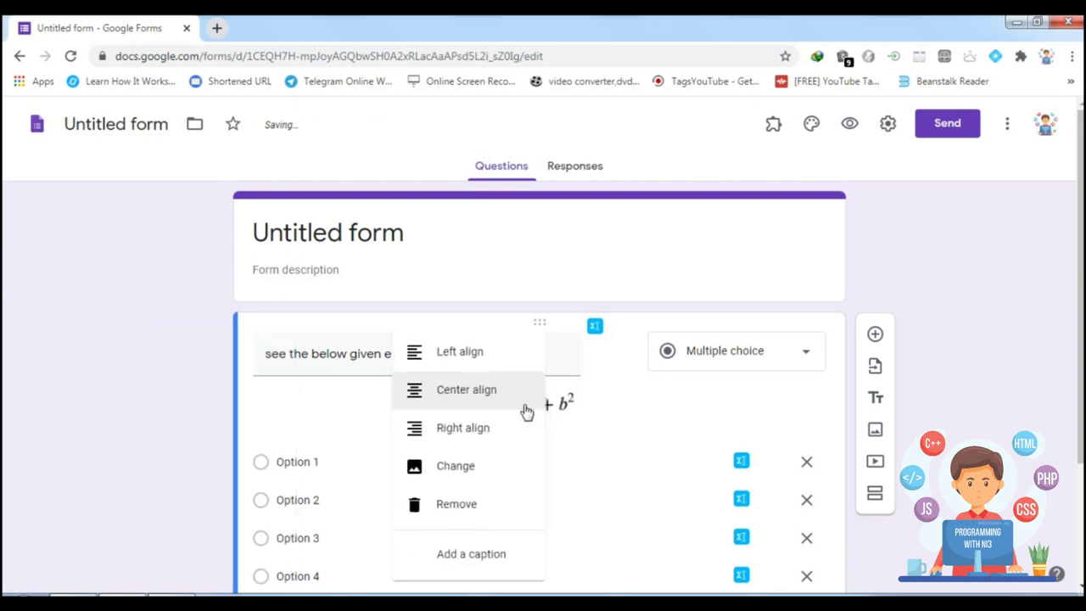
{"action": "left_click", "coordinate": [608, 412]}
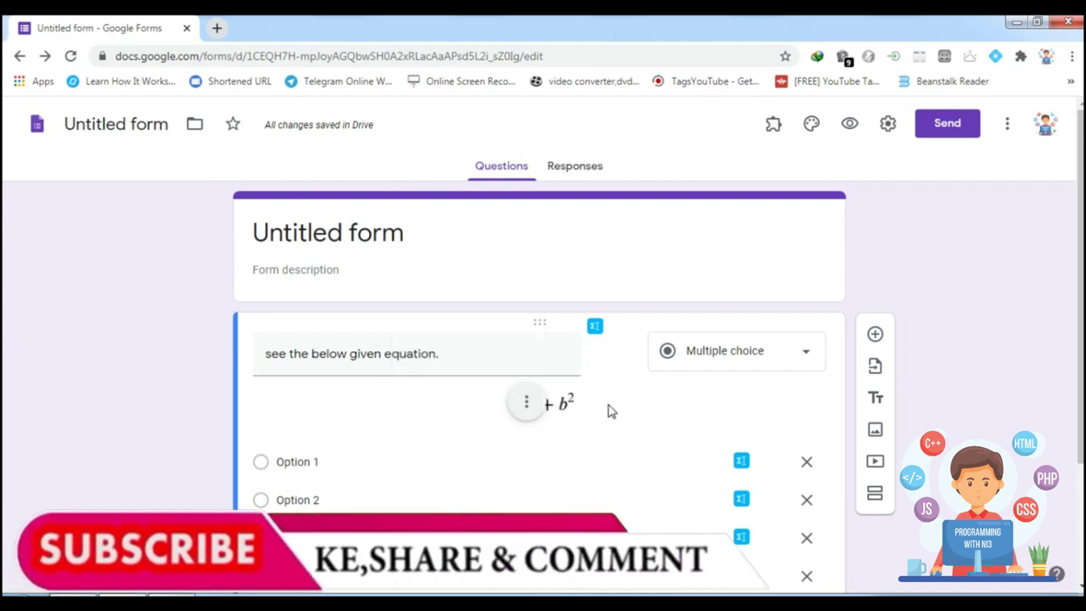
{"action": "left_click", "coordinate": [324, 459]}
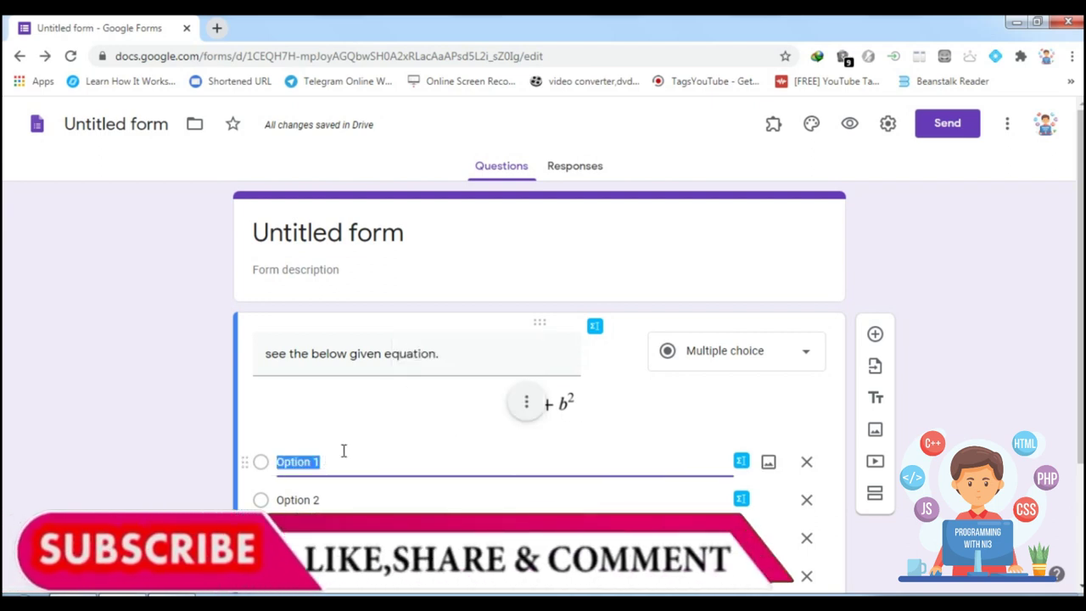
{"action": "left_click", "coordinate": [526, 416]}
{"action": "left_click", "coordinate": [296, 463]}
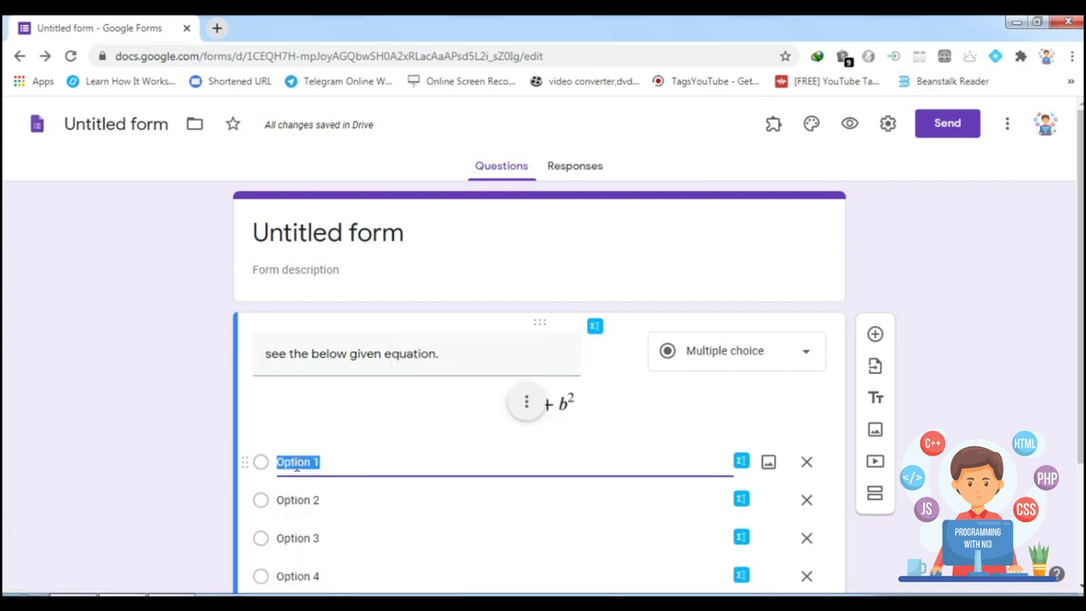
- Change the question text to "see the below given equation and complete it"
{"action": "triple_click", "coordinate": [453, 354]}
{"action": "left_click", "coordinate": [453, 354]}
{"action": "key", "text": "BackSpace"}
{"action": "type", "text": "and complete it"}
- Extend the equation to a² + b² + 2ab, insert it into Option 1, and make the question required
{"action": "left_click", "coordinate": [297, 463]}
{"action": "scroll", "coordinate": [735, 297], "scroll_direction": "down", "scroll_amount": 2}
{"action": "left_click", "coordinate": [740, 298]}
{"action": "left_click", "coordinate": [67, 407]}
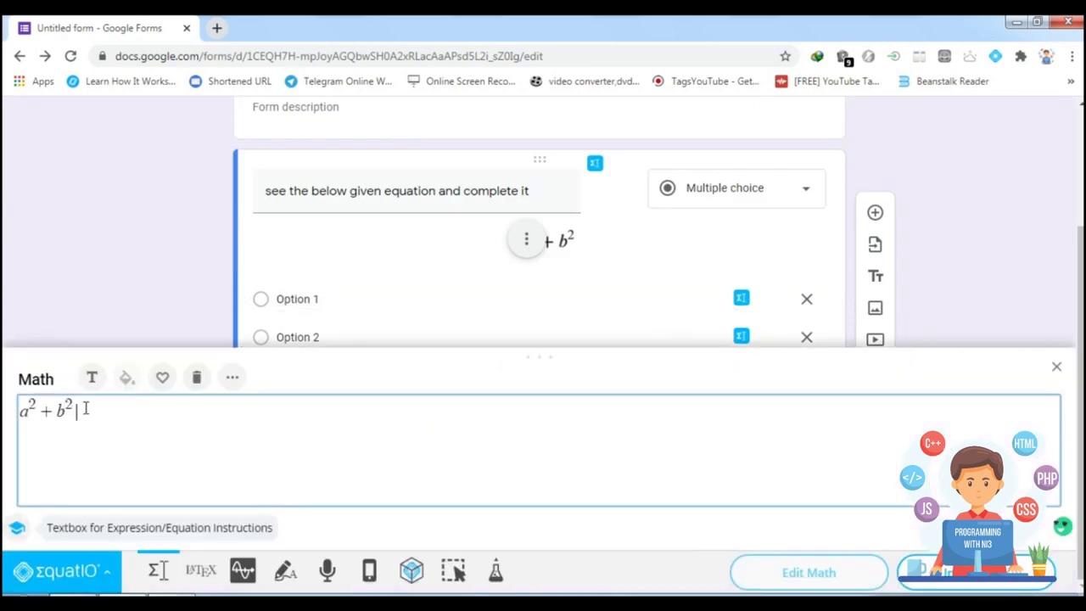
{"action": "type", "text": "+ 2ab"}
{"action": "left_click", "coordinate": [903, 574]}
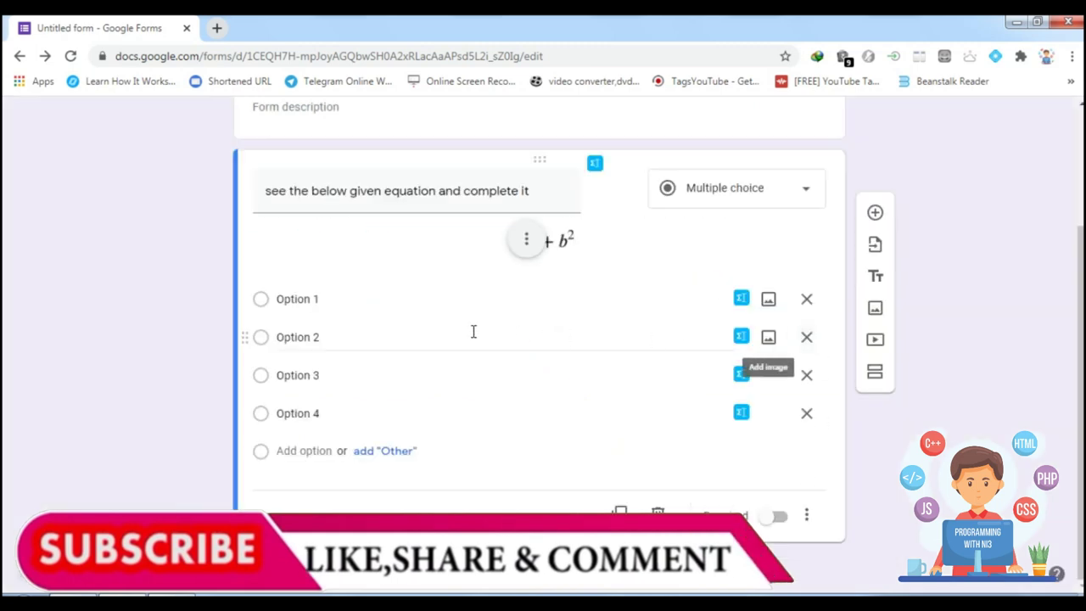
{"action": "left_click", "coordinate": [395, 299]}
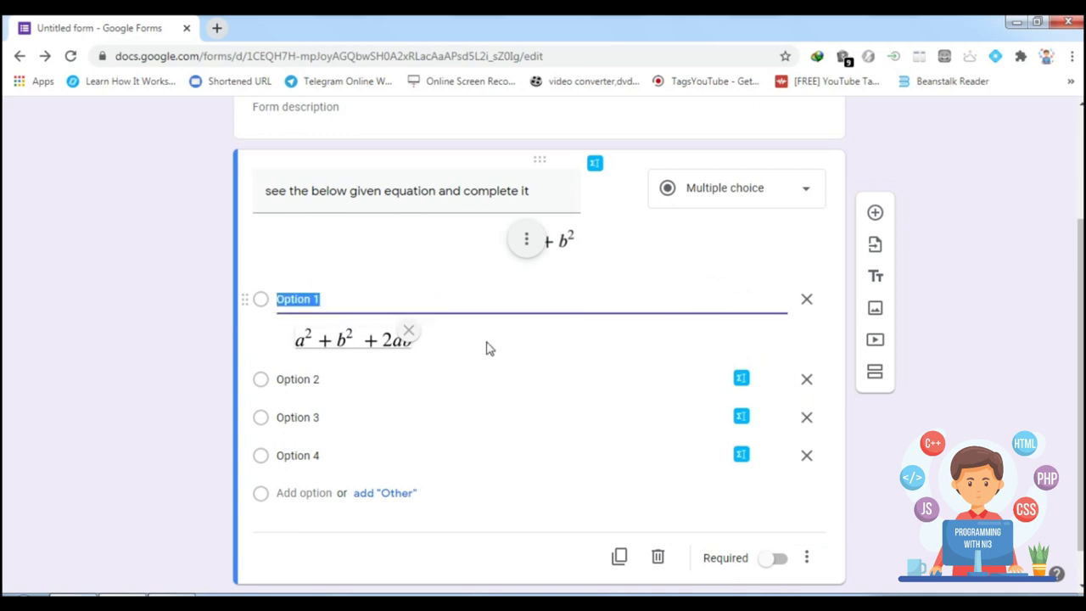
{"action": "left_click", "coordinate": [1009, 316]}
{"action": "left_click", "coordinate": [770, 558]}
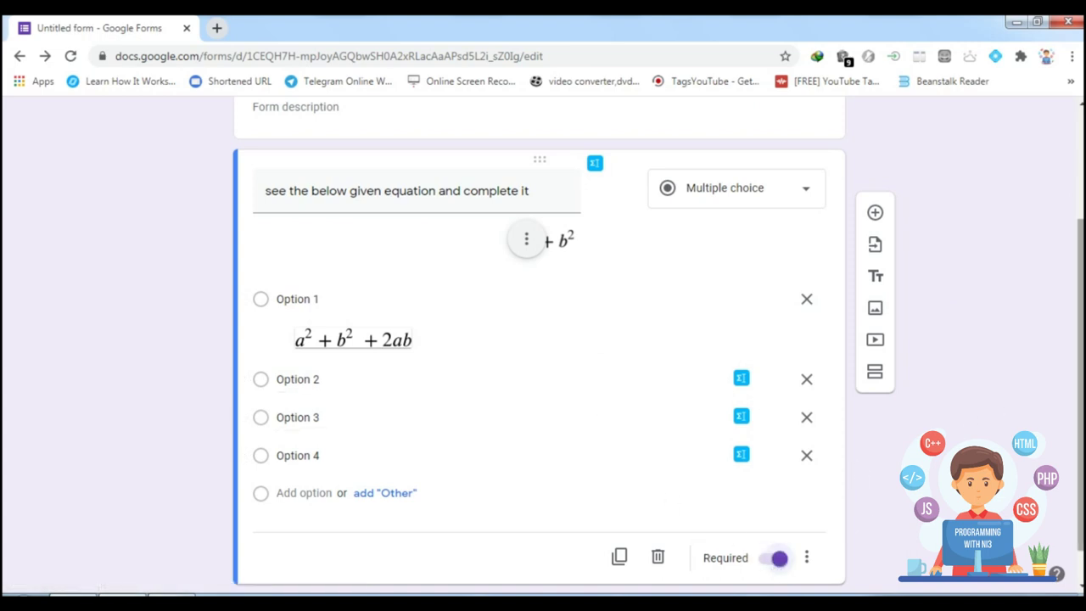
- Preview the form to check how the question equation and the answer options are displayed, and close the preview
{"action": "scroll", "coordinate": [540, 340], "scroll_direction": "up", "scroll_amount": 3}
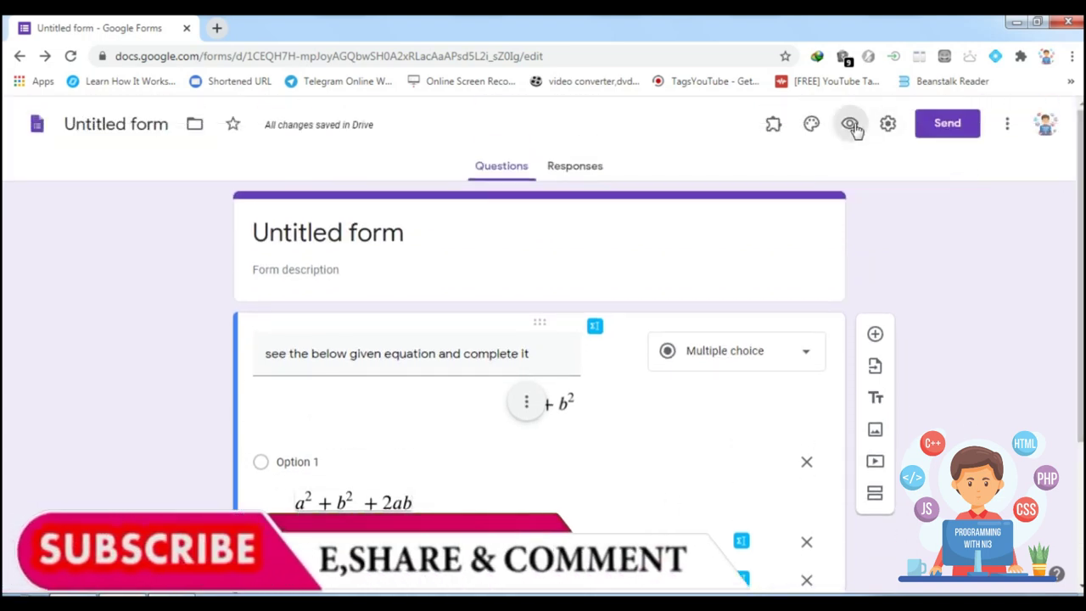
{"action": "left_click", "coordinate": [851, 125]}
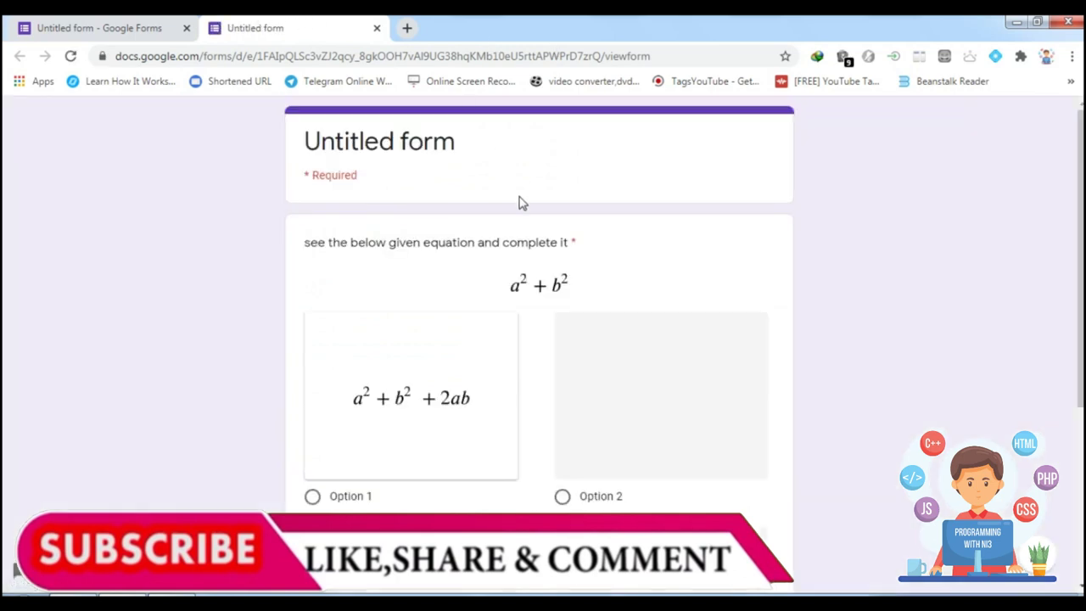
{"action": "scroll", "coordinate": [539, 339], "scroll_direction": "down", "scroll_amount": 3}
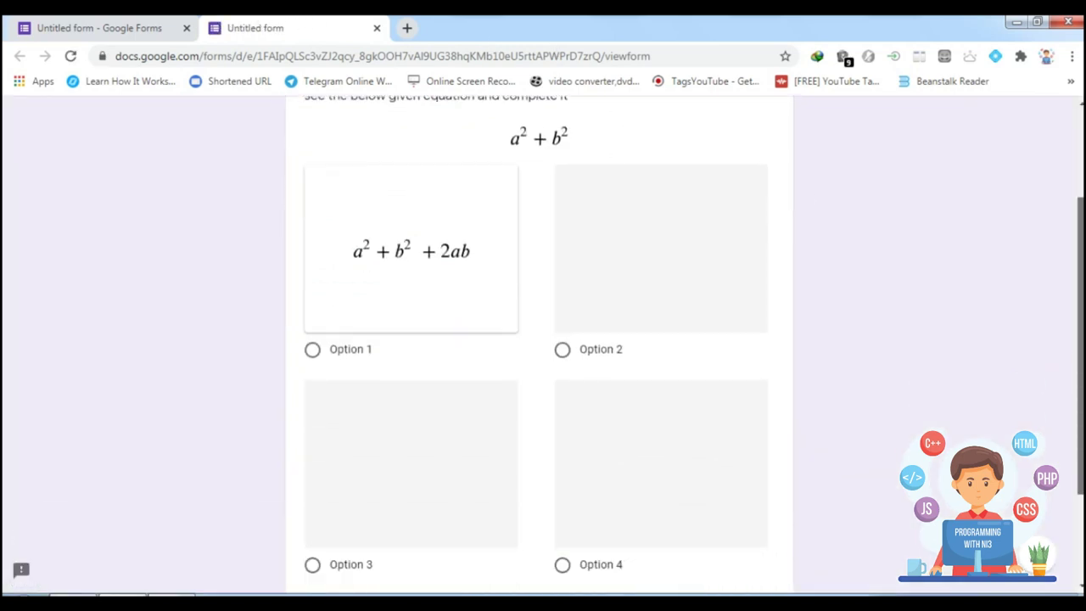
{"action": "scroll", "coordinate": [540, 339], "scroll_direction": "up", "scroll_amount": 2}
{"action": "scroll", "coordinate": [380, 341], "scroll_direction": "up", "scroll_amount": 1}
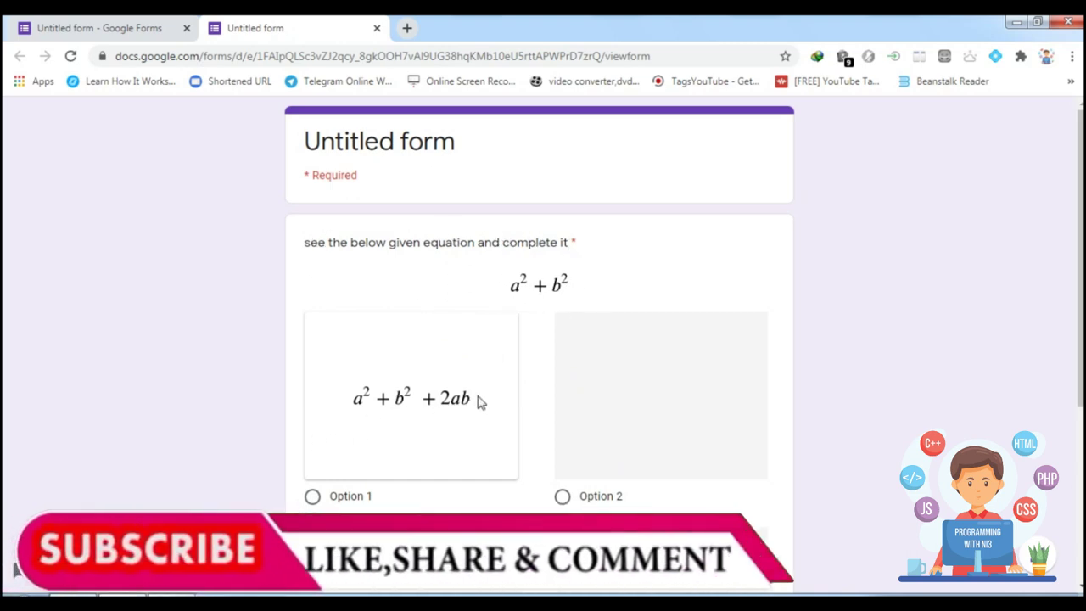
{"action": "left_click", "coordinate": [376, 28]}
- Extend the equation to a² + b² + 2ab + 2ba and insert it into Option 2
{"action": "scroll", "coordinate": [1050, 303], "scroll_direction": "down", "scroll_amount": 2}
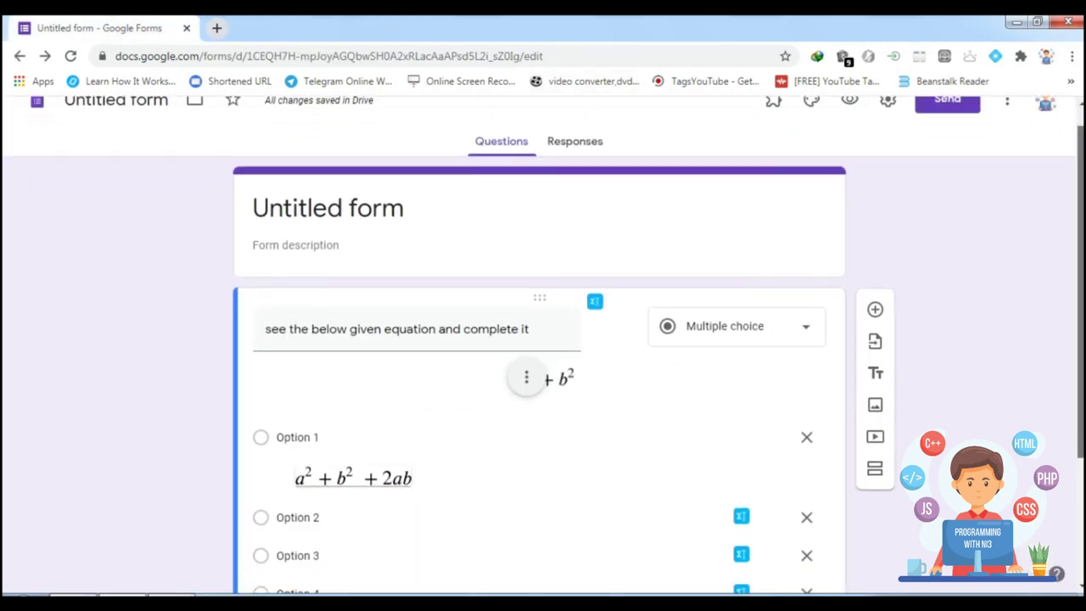
{"action": "left_click", "coordinate": [304, 371]}
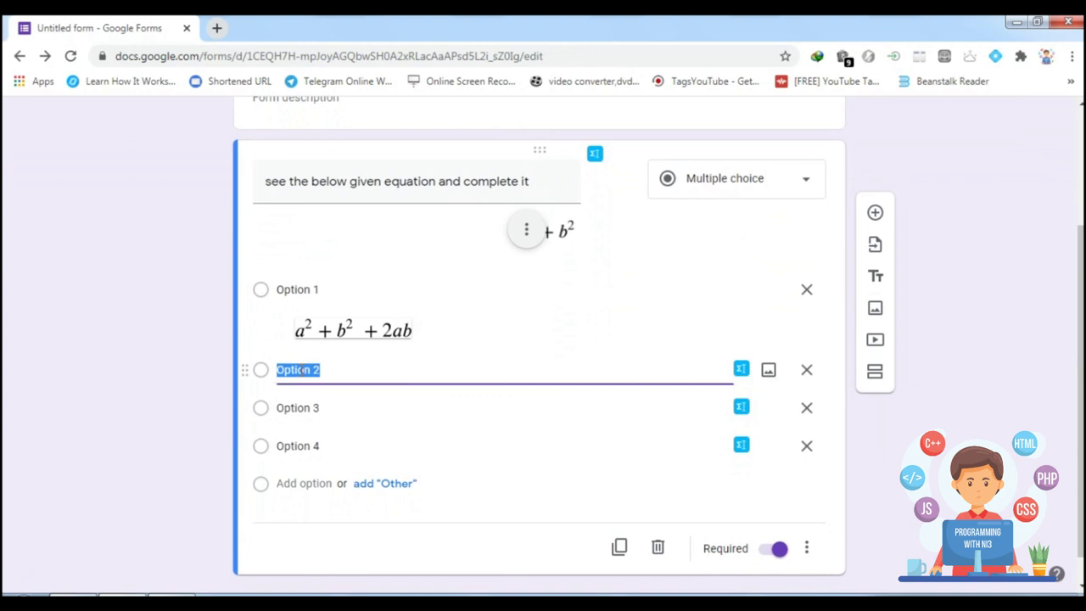
{"action": "left_click", "coordinate": [740, 369]}
{"action": "left_click", "coordinate": [174, 411]}
{"action": "type", "text": "+ b^2 + 2ab +"}
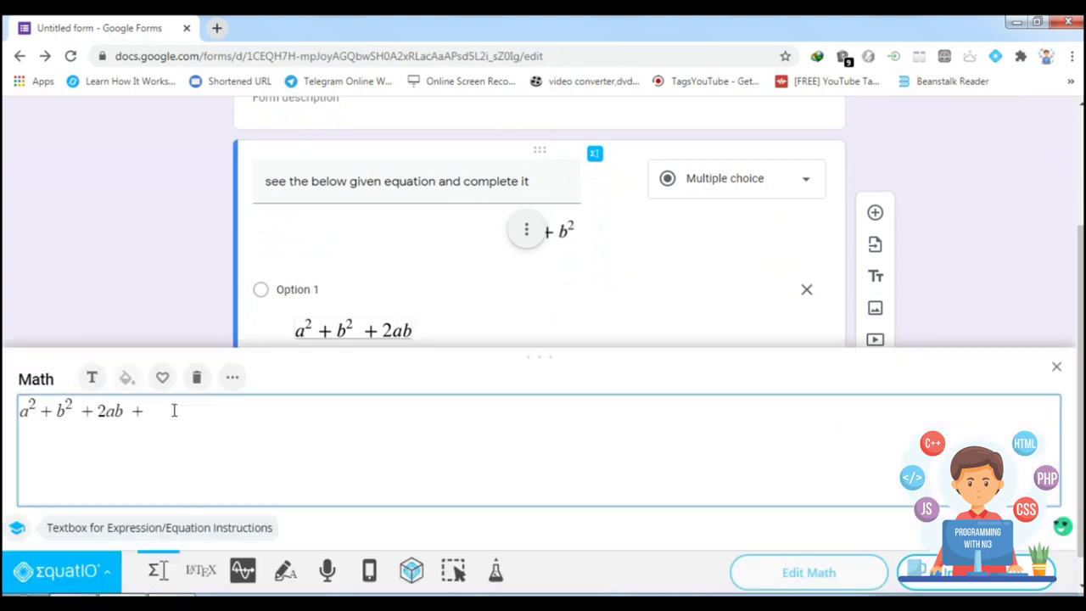
{"action": "type", "text": "2ba"}
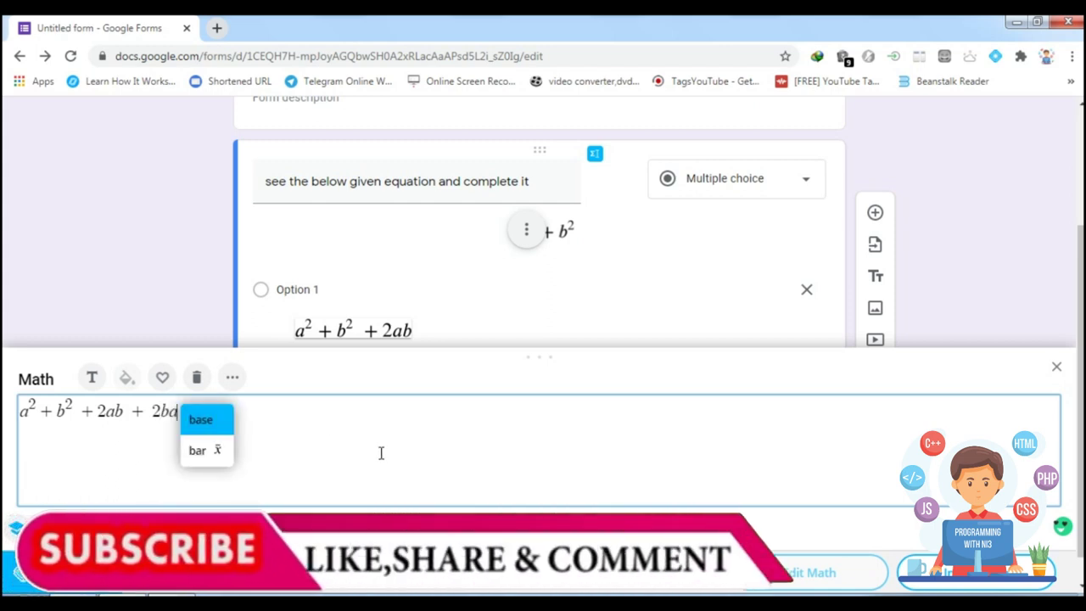
{"action": "key", "text": "Escape"}
{"action": "left_click", "coordinate": [941, 580]}
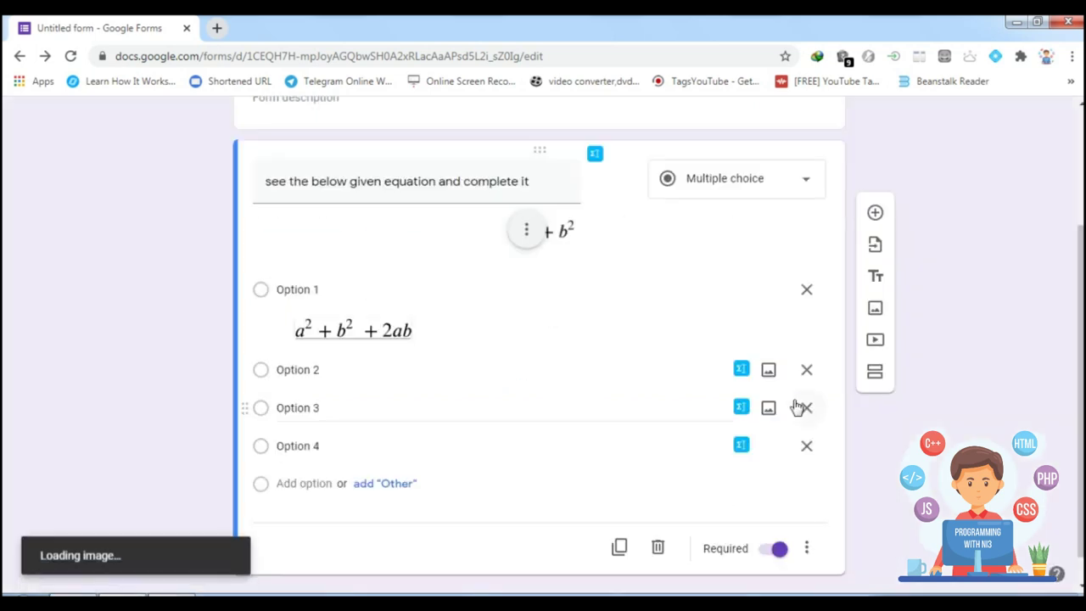
{"action": "left_click", "coordinate": [336, 372]}
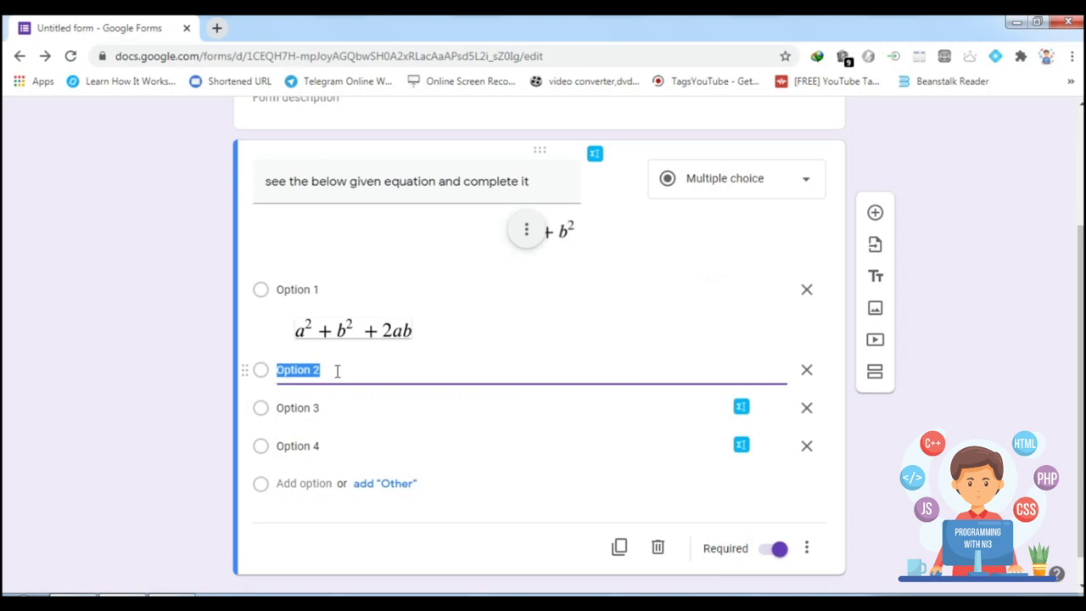
- Extend the equation to a² + b² + 2ab + 2ba + ab² with a superscript template and insert it into Option 3
{"action": "left_click", "coordinate": [315, 447]}
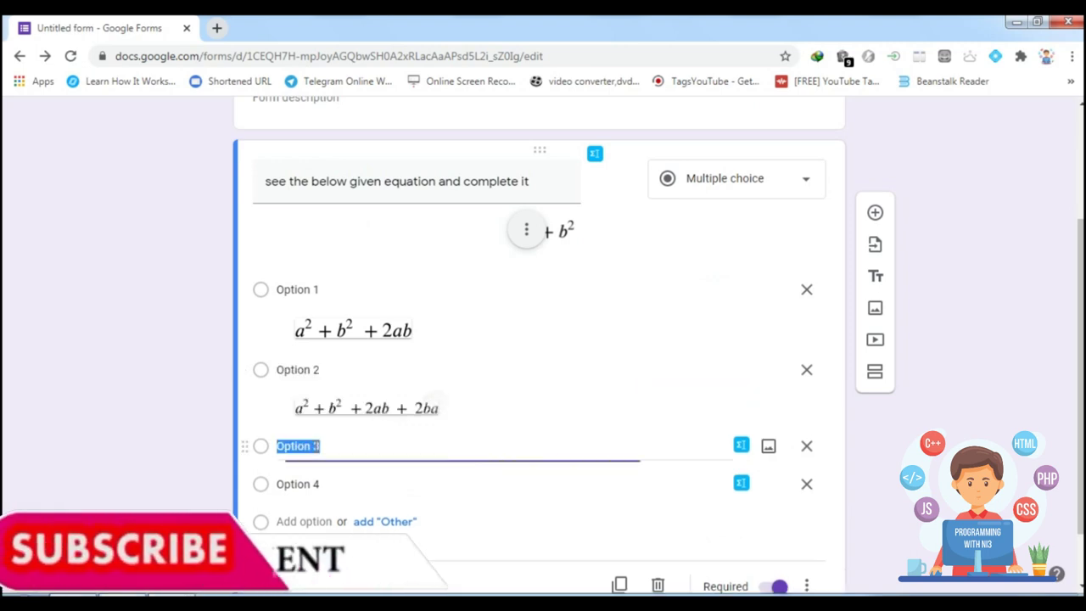
{"action": "left_click", "coordinate": [741, 445]}
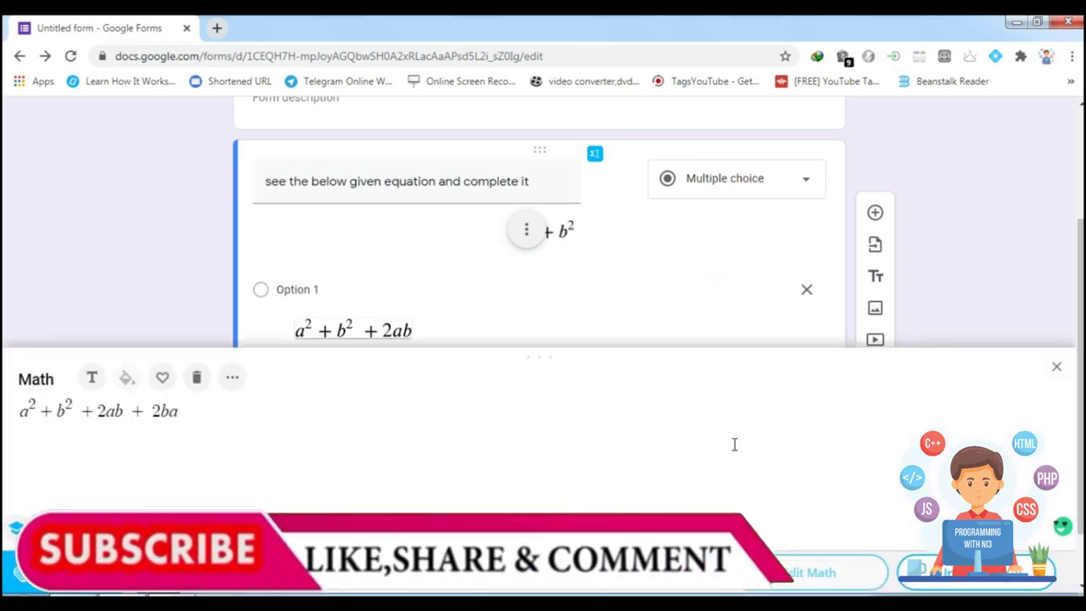
{"action": "left_click", "coordinate": [205, 415]}
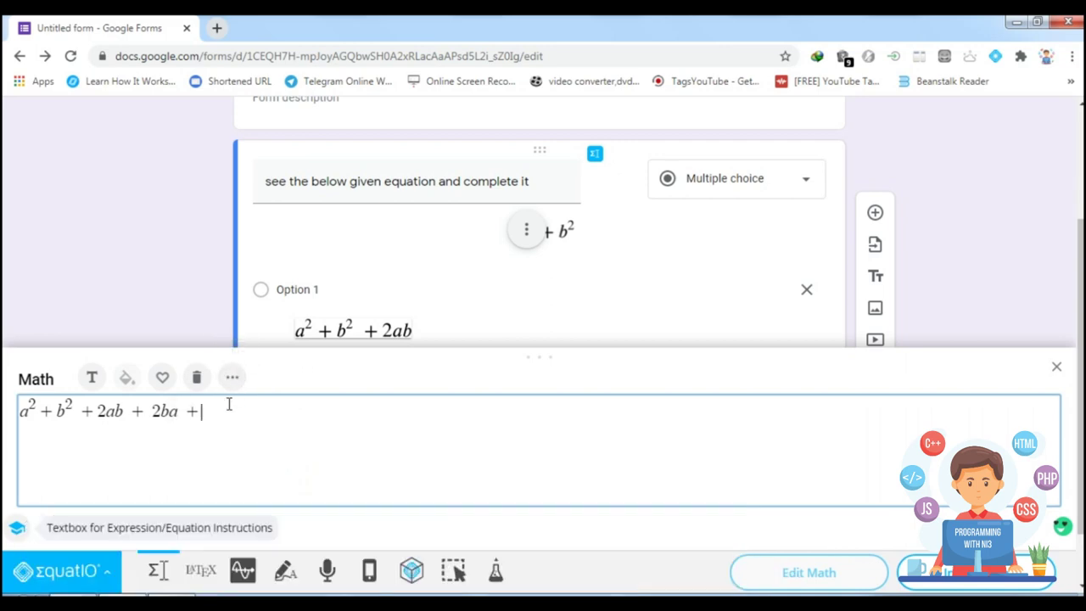
{"action": "left_click", "coordinate": [232, 376]}
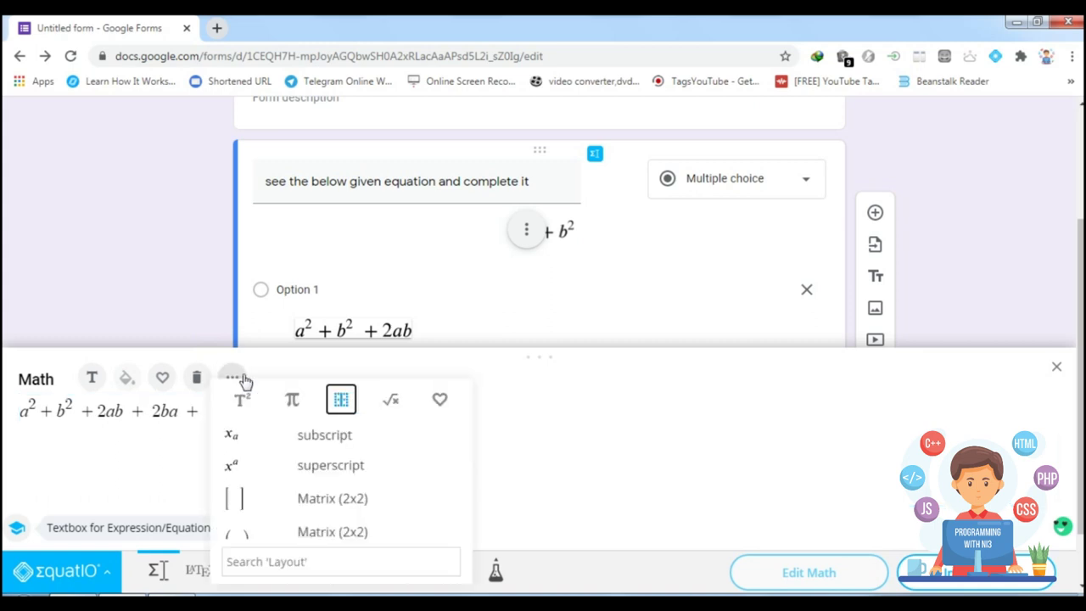
{"action": "left_click", "coordinate": [306, 465]}
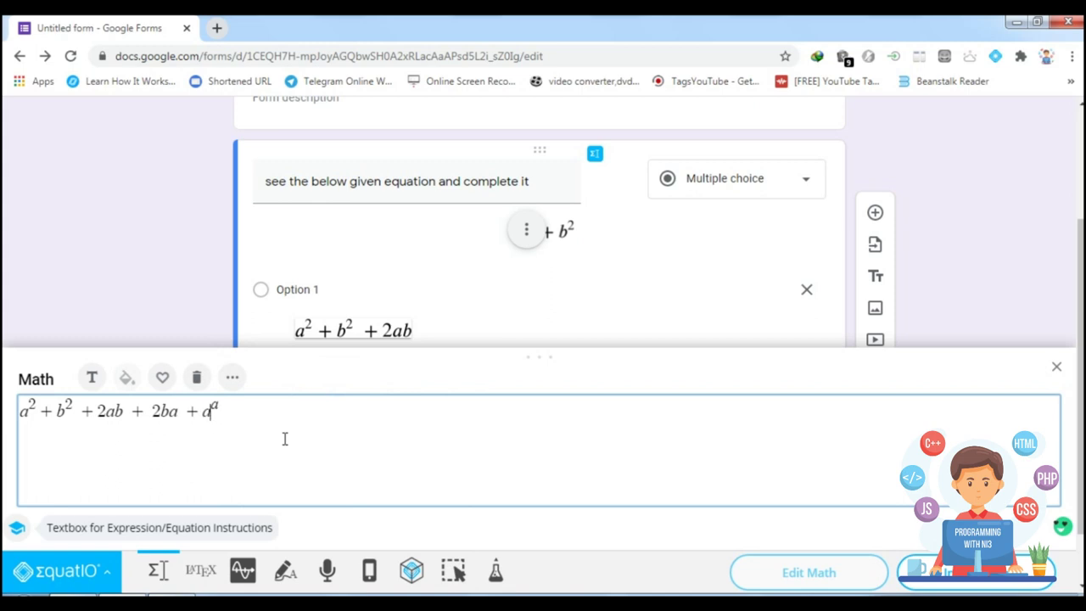
{"action": "type", "text": "ab"}
{"action": "key", "text": "Right"}
{"action": "type", "text": "2"}
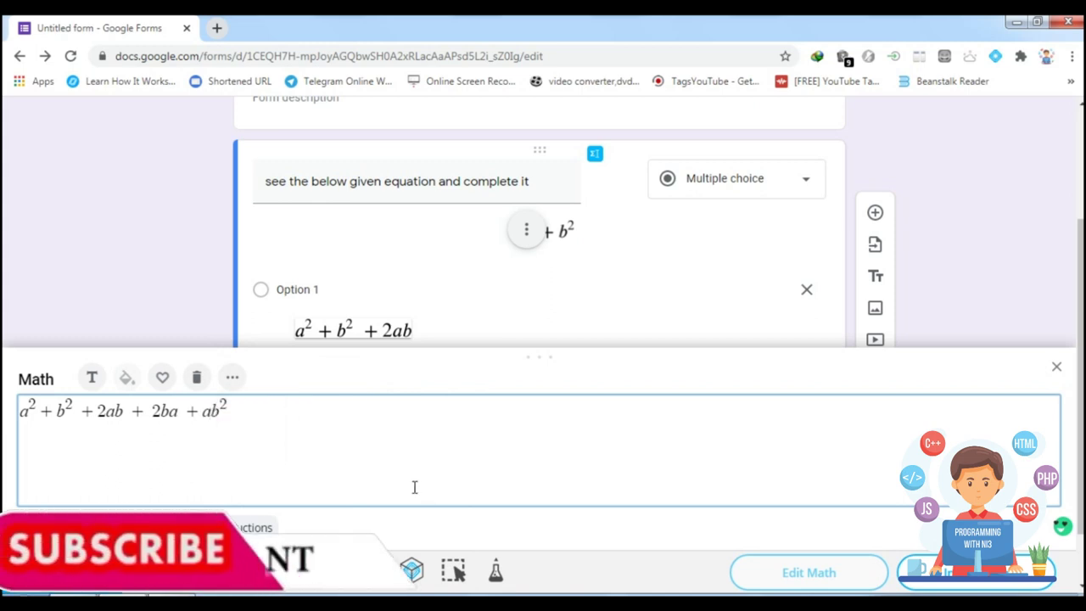
{"action": "left_click", "coordinate": [961, 583]}
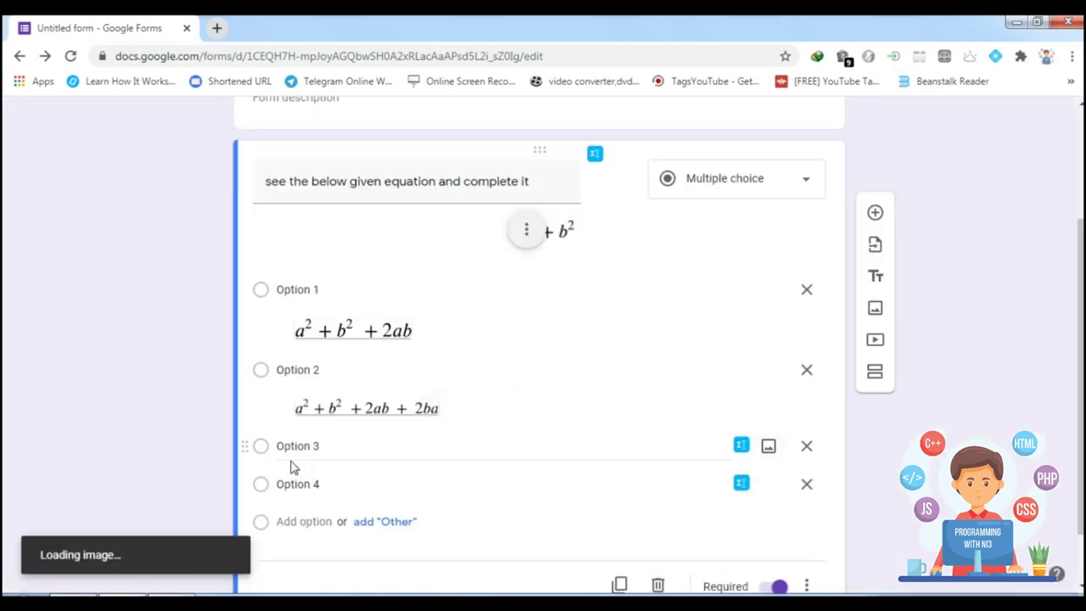
- Remove the unused Option 4 from the multiple-choice question
{"action": "left_click", "coordinate": [515, 445]}
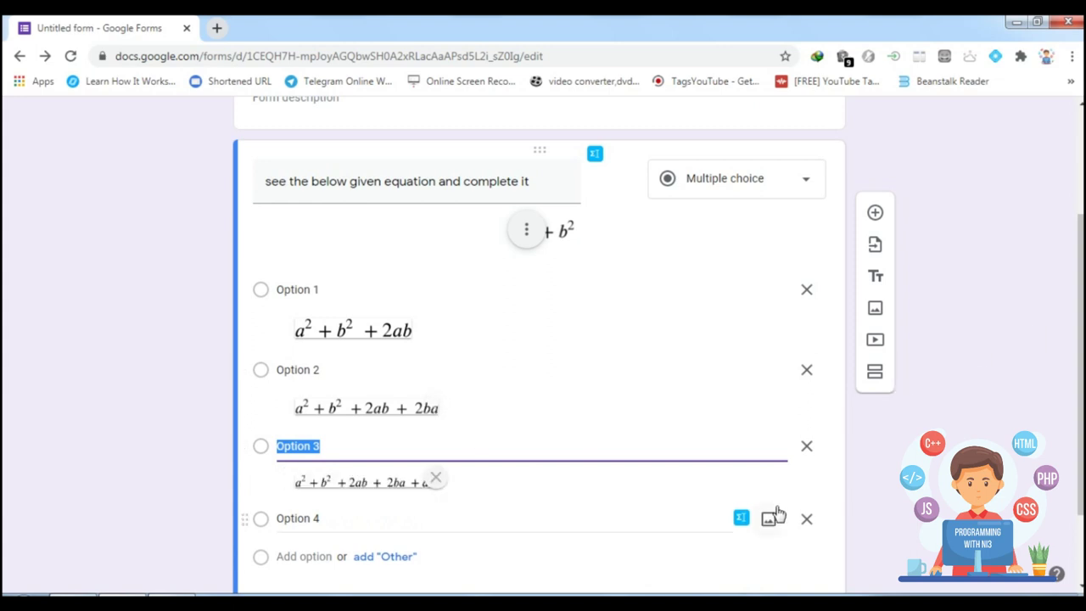
{"action": "left_click", "coordinate": [806, 518]}
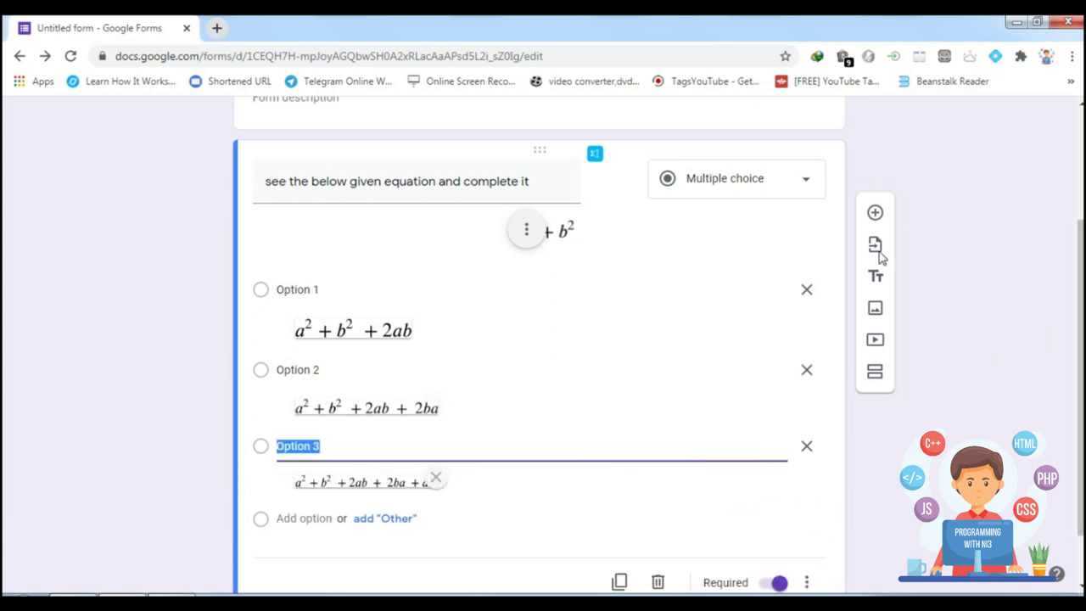
- Preview the form to check the question equation and its three answer options, and return to the form editor
{"action": "scroll", "coordinate": [1081, 339], "scroll_direction": "up", "scroll_amount": 3}
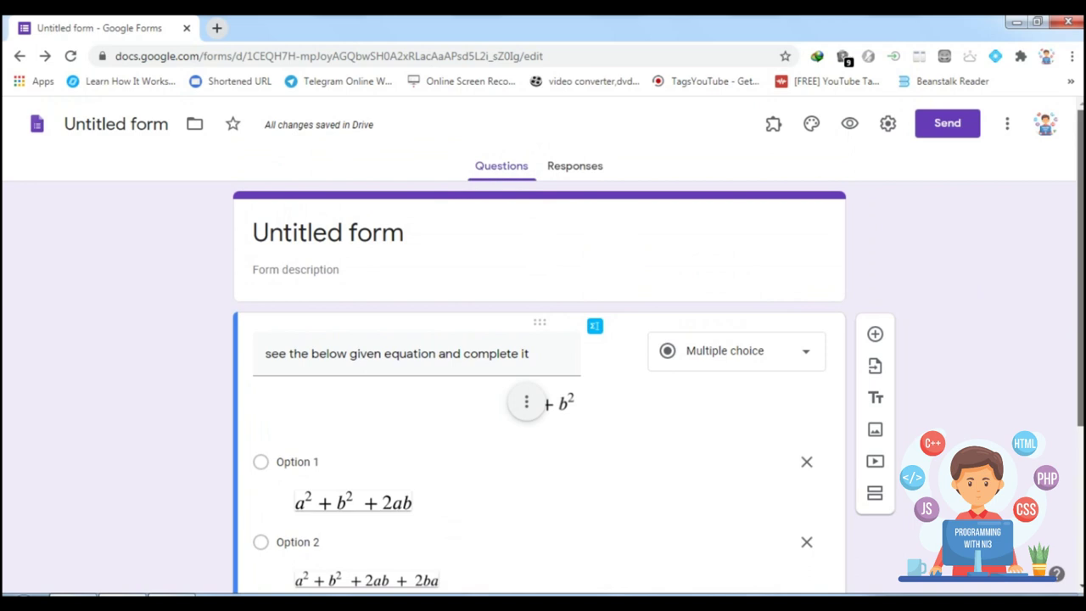
{"action": "left_click", "coordinate": [849, 123]}
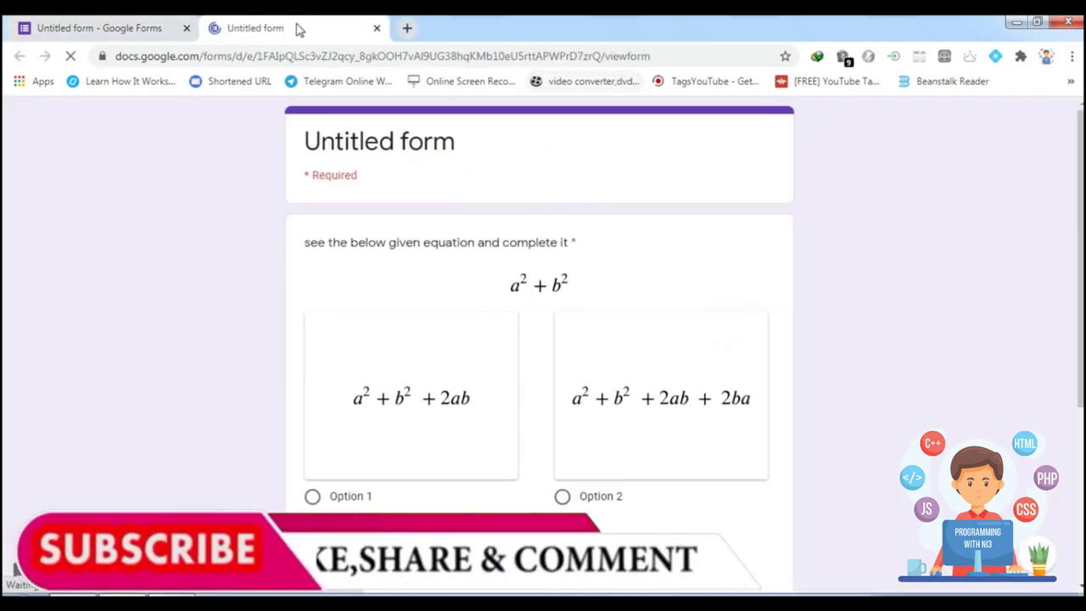
{"action": "scroll", "coordinate": [1079, 255], "scroll_direction": "down", "scroll_amount": 3}
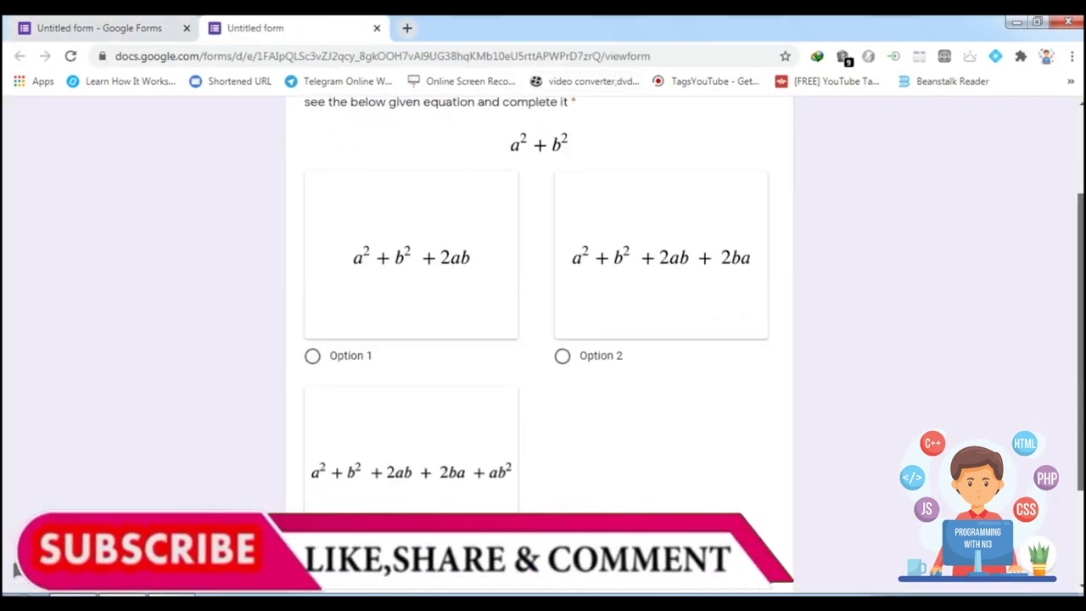
{"action": "scroll", "coordinate": [538, 339], "scroll_direction": "up", "scroll_amount": 3}
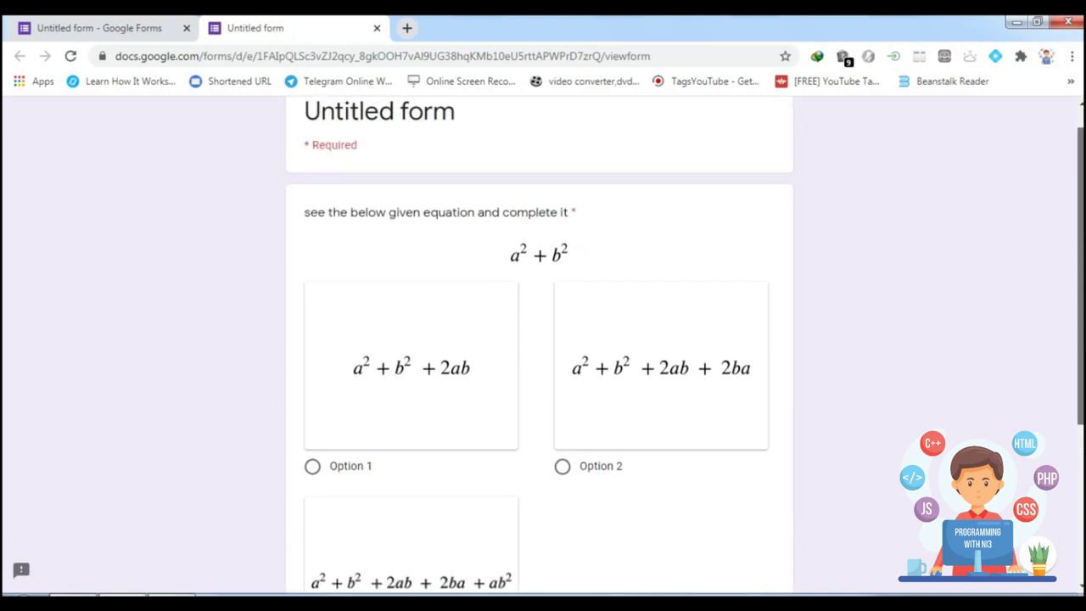
{"action": "scroll", "coordinate": [539, 340], "scroll_direction": "down", "scroll_amount": 3}
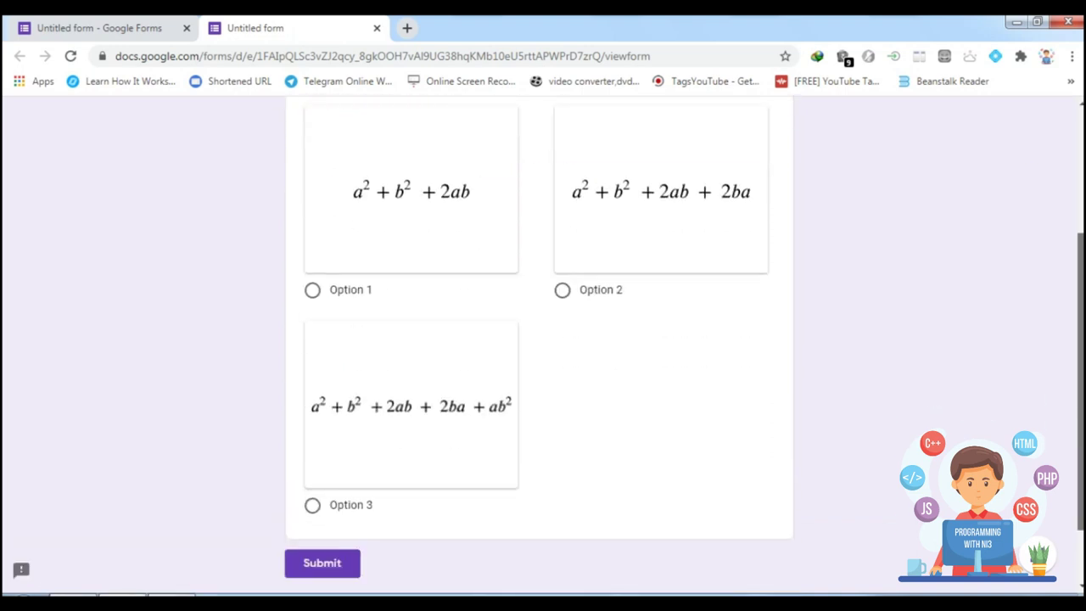
{"action": "scroll", "coordinate": [538, 339], "scroll_direction": "up", "scroll_amount": 3}
{"action": "left_click", "coordinate": [71, 22]}
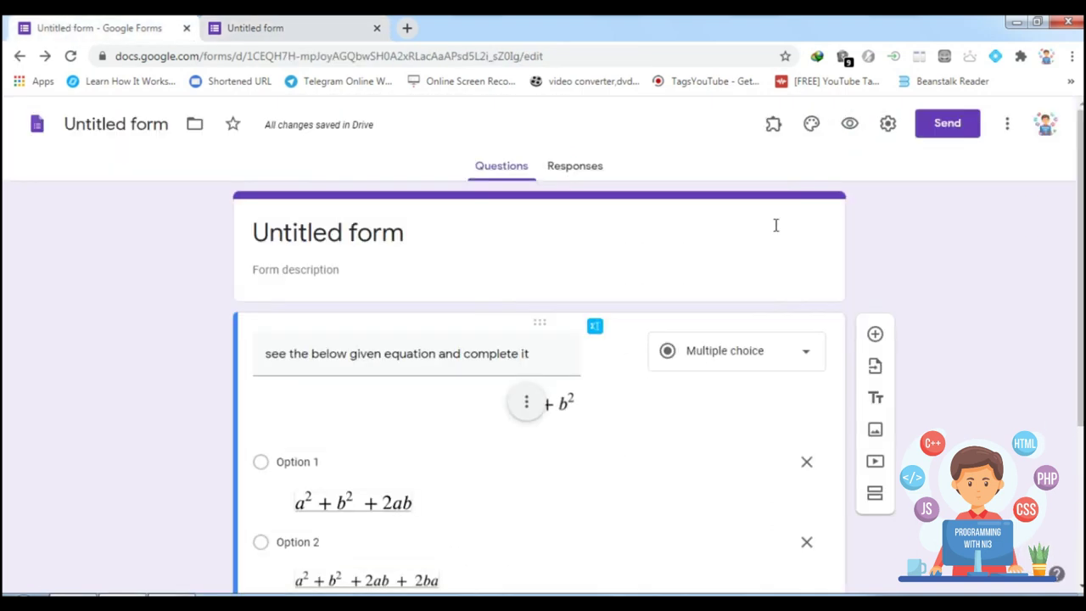
- Add a question titled "solve the below given equation" and clear the previous expression from its EquatIO math editor
{"action": "scroll", "coordinate": [775, 224], "scroll_direction": "down", "scroll_amount": 3}
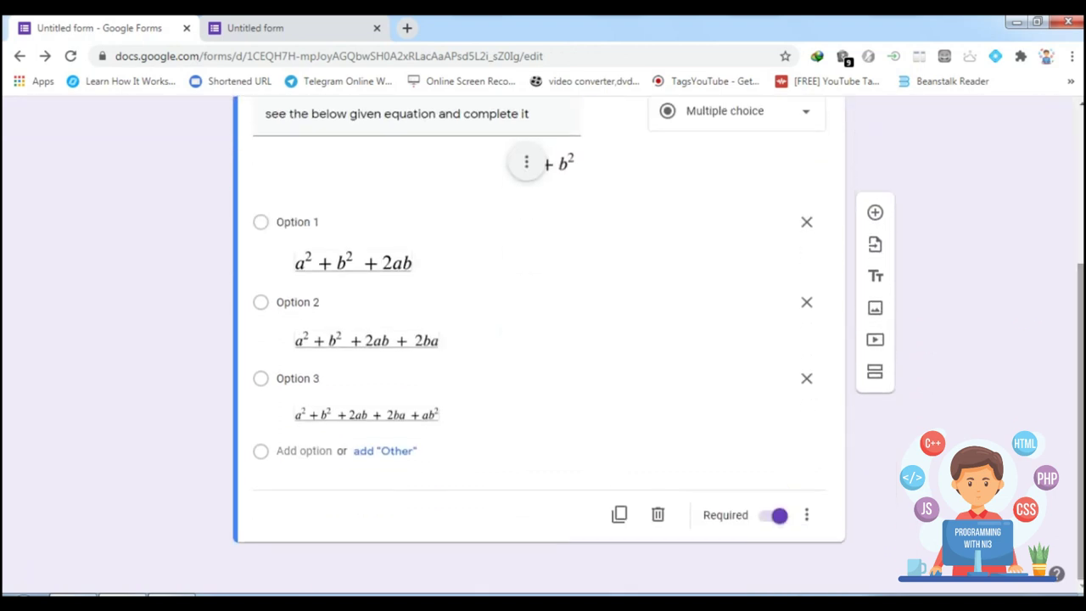
{"action": "left_click", "coordinate": [875, 212]}
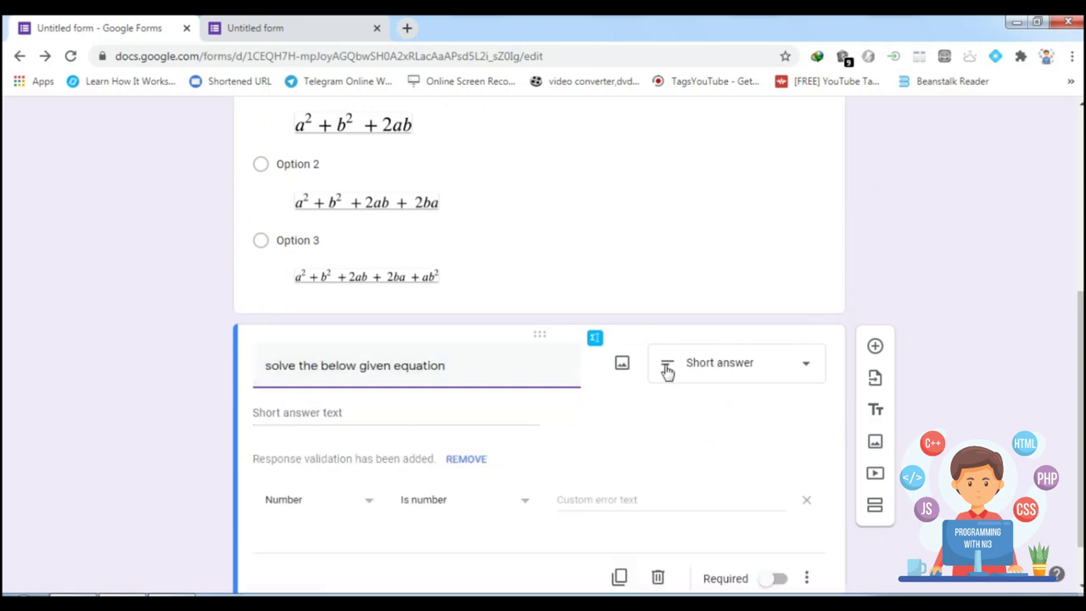
{"action": "left_click", "coordinate": [594, 339]}
{"action": "left_click_drag", "start_coordinate": [243, 410], "coordinate": [4, 411]}
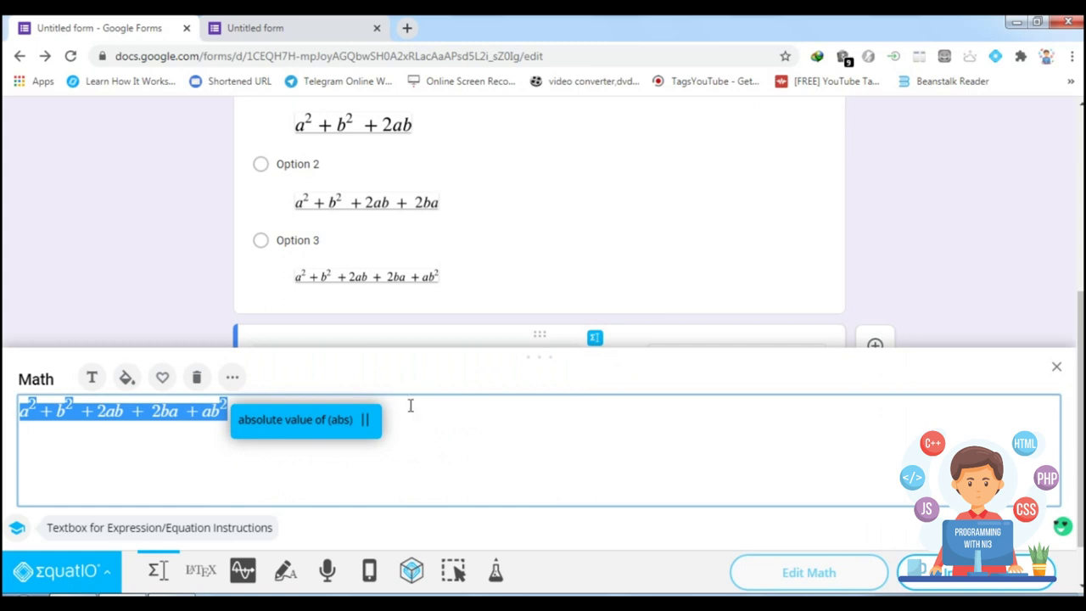
{"action": "key", "text": "BackSpace"}
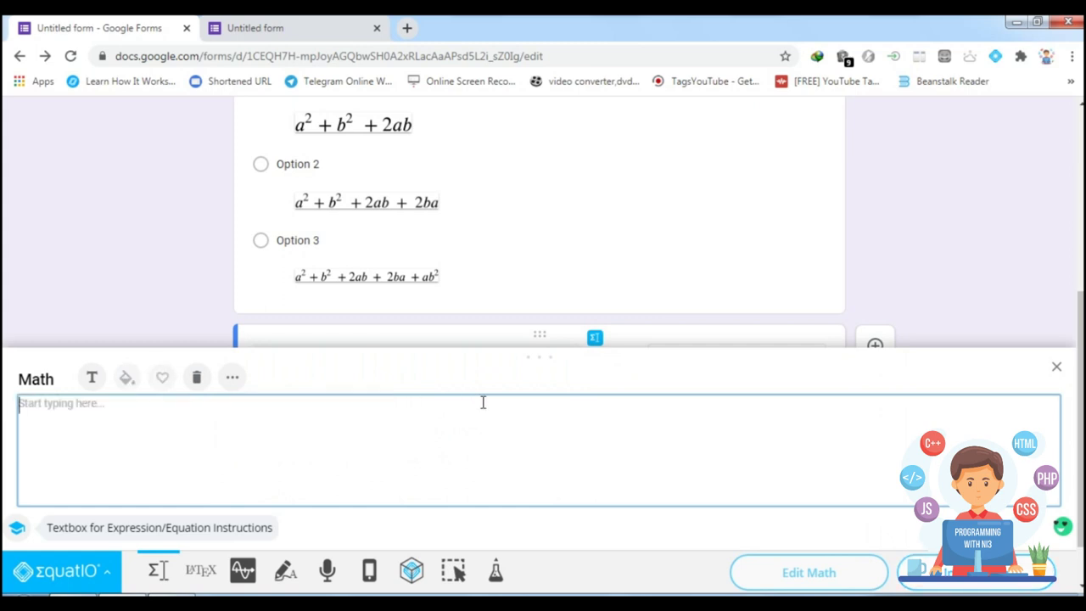
- Build the equation √81 with the root symbol from the EquatIO symbols and insert it into the new question
{"action": "left_click", "coordinate": [232, 376]}
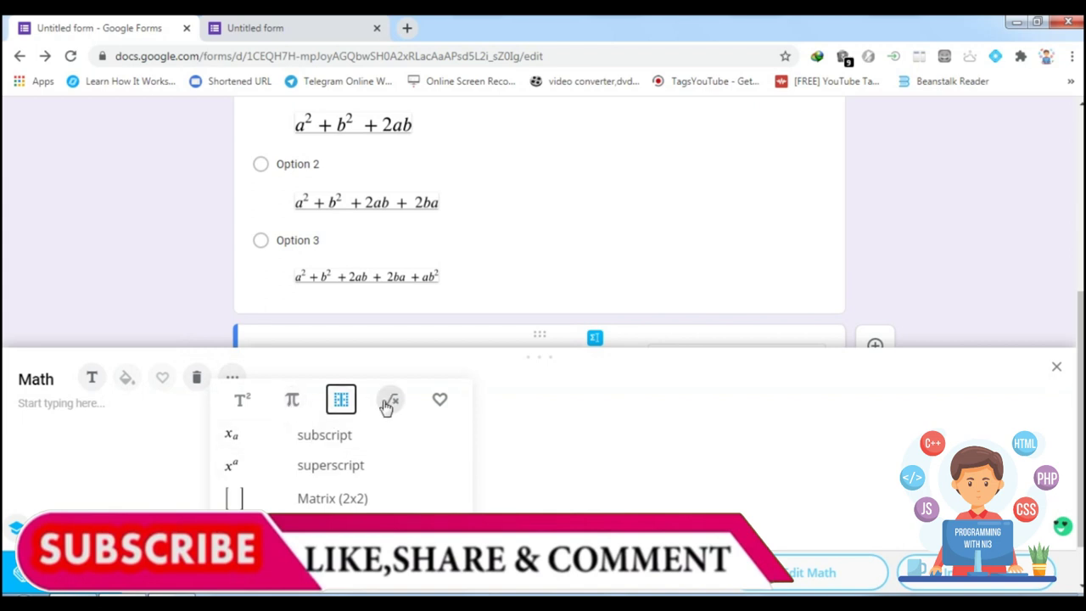
{"action": "left_click", "coordinate": [390, 404]}
{"action": "left_click", "coordinate": [292, 399]}
{"action": "left_click_drag", "start_coordinate": [463, 484], "coordinate": [467, 438]}
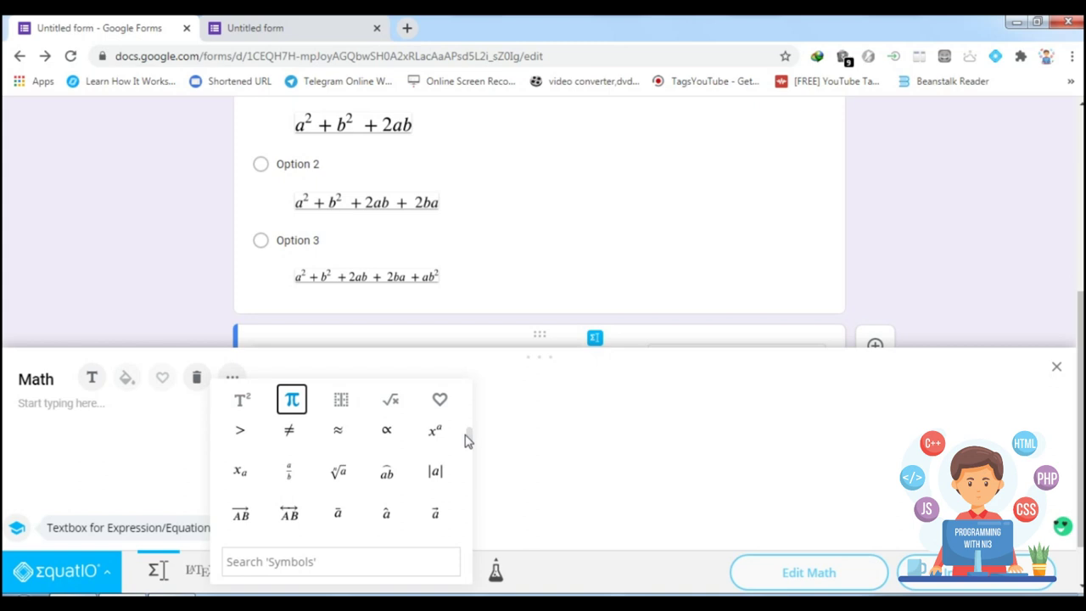
{"action": "left_click", "coordinate": [340, 474]}
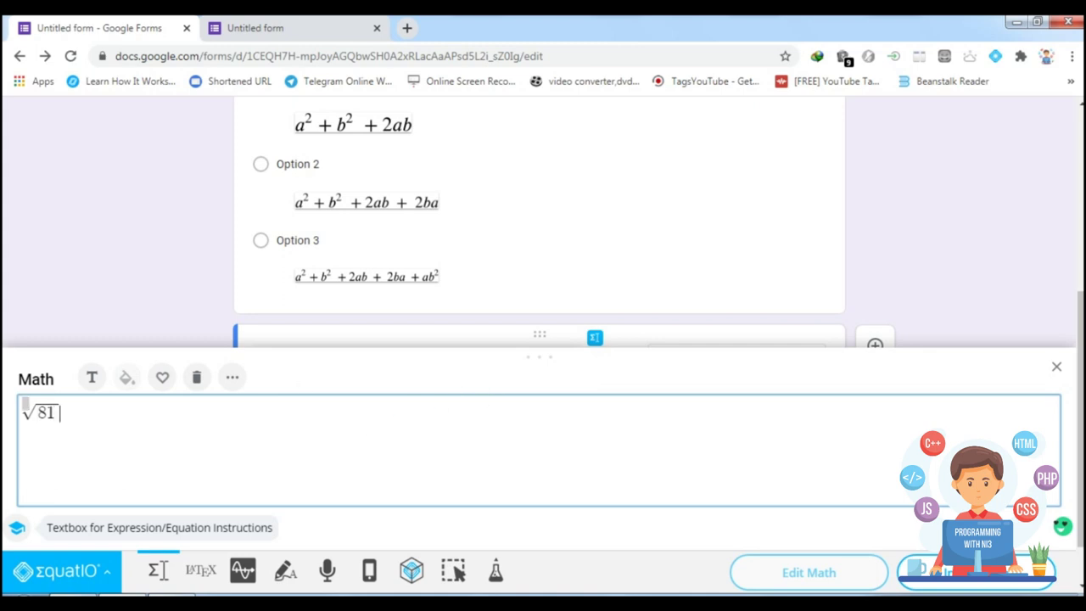
{"action": "left_click", "coordinate": [948, 571]}
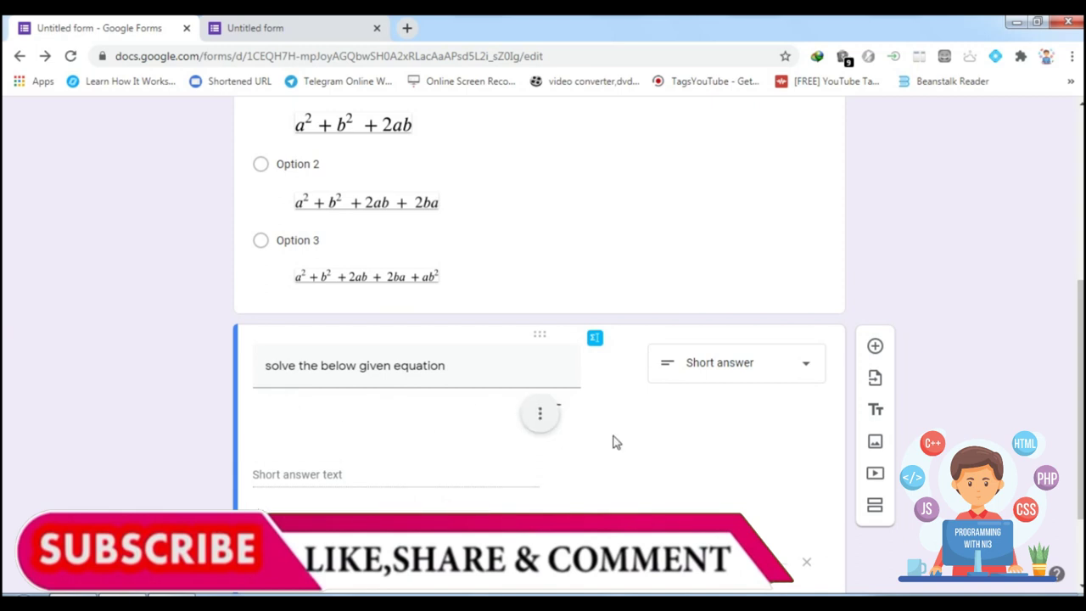
- Change the new question to Multiple choice and enter the answer options 9, 8, 7 and 6
{"action": "scroll", "coordinate": [586, 421], "scroll_direction": "down", "scroll_amount": 2}
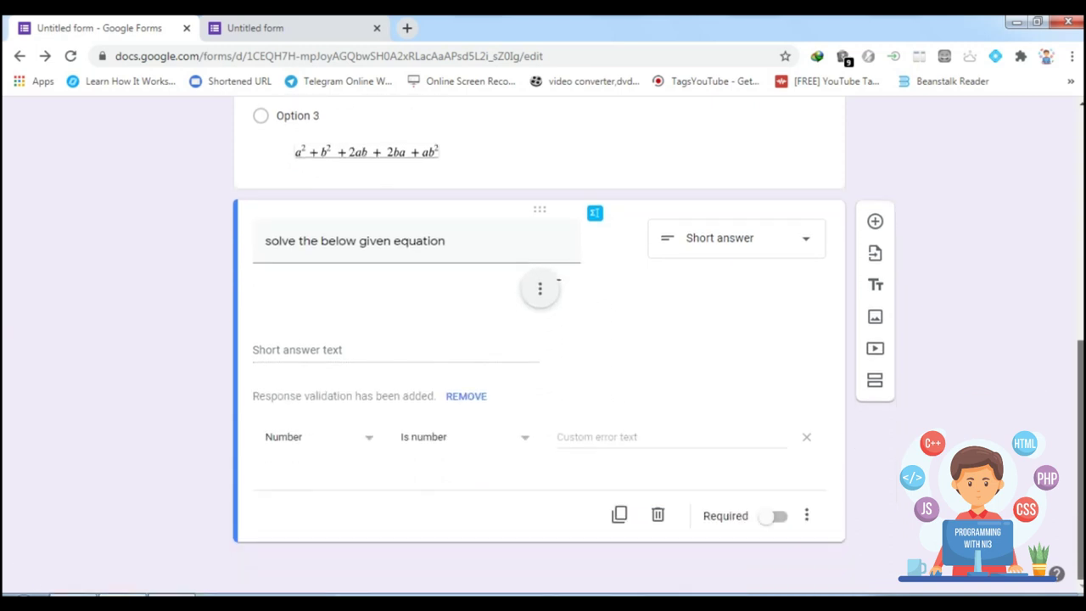
{"action": "left_click", "coordinate": [693, 248]}
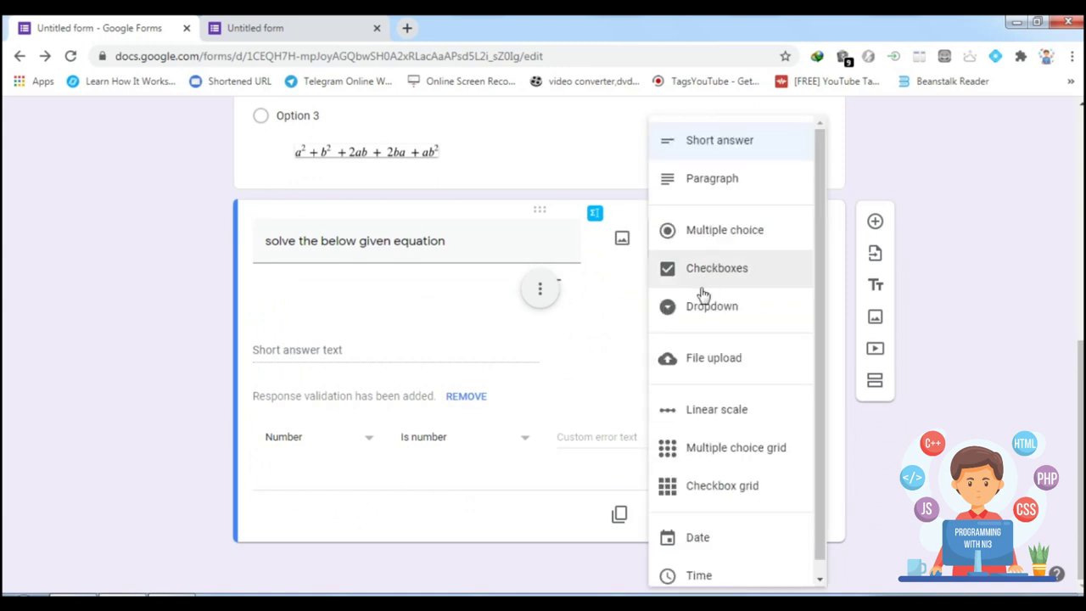
{"action": "left_click", "coordinate": [694, 235]}
{"action": "left_click", "coordinate": [292, 407]}
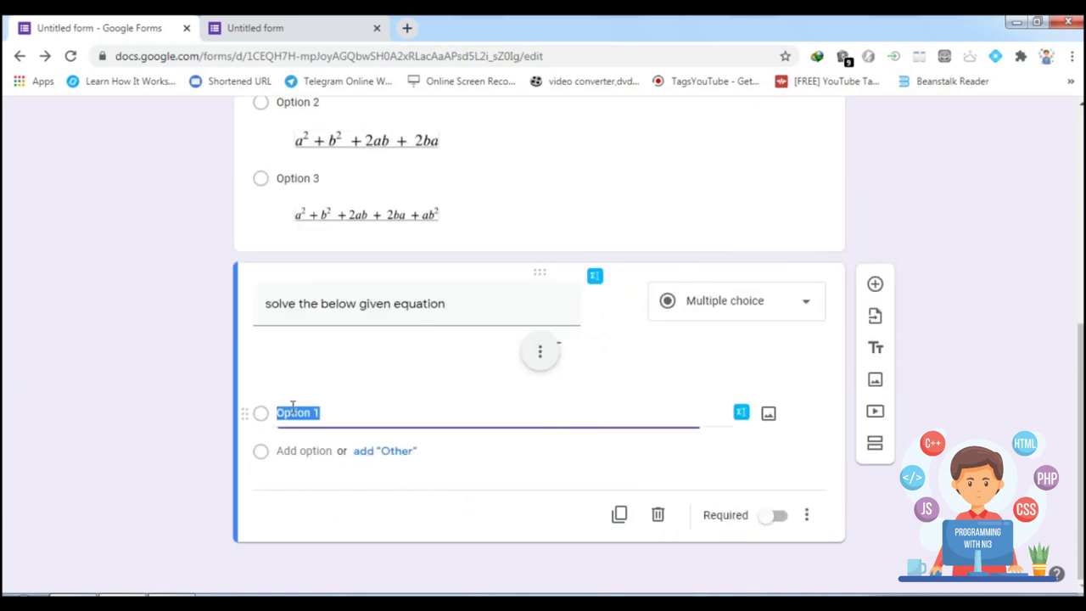
{"action": "type", "text": "9"}
{"action": "key", "text": "Return"}
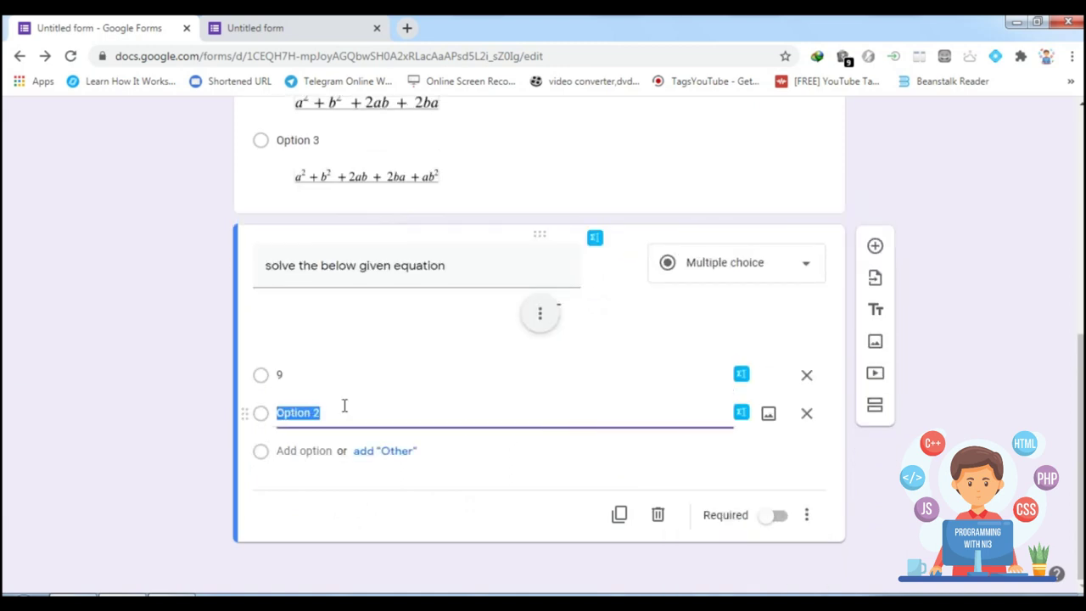
{"action": "type", "text": "8"}
{"action": "key", "text": "Return"}
{"action": "type", "text": "7"}
{"action": "key", "text": "Return"}
{"action": "type", "text": "6"}
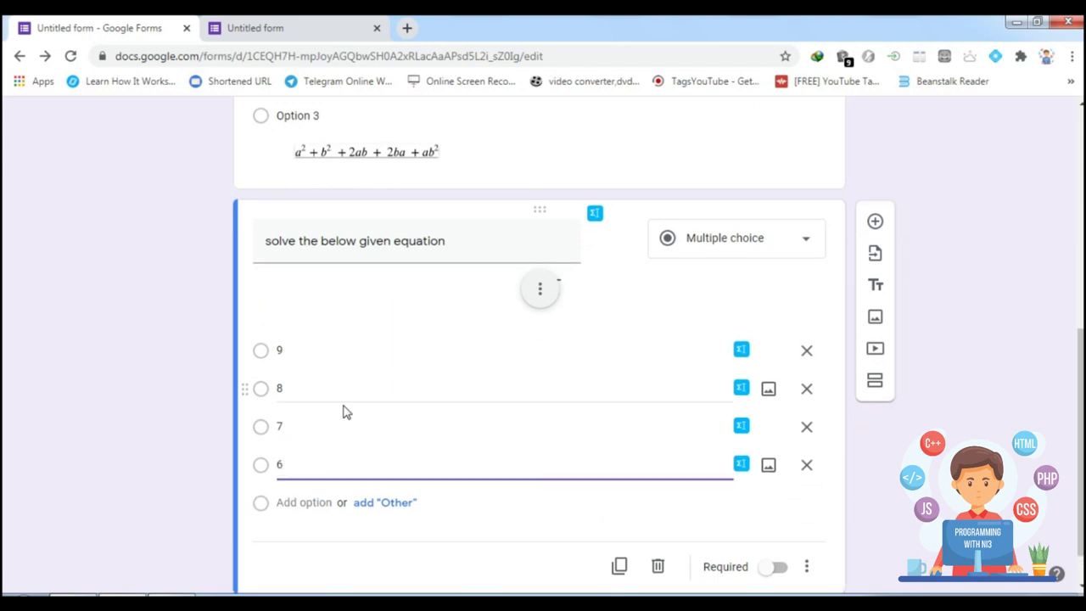
- Preview the form to check how the √81 question and its answer options are displayed below the first question
{"action": "left_click_drag", "start_coordinate": [1080, 407], "coordinate": [1079, 187]}
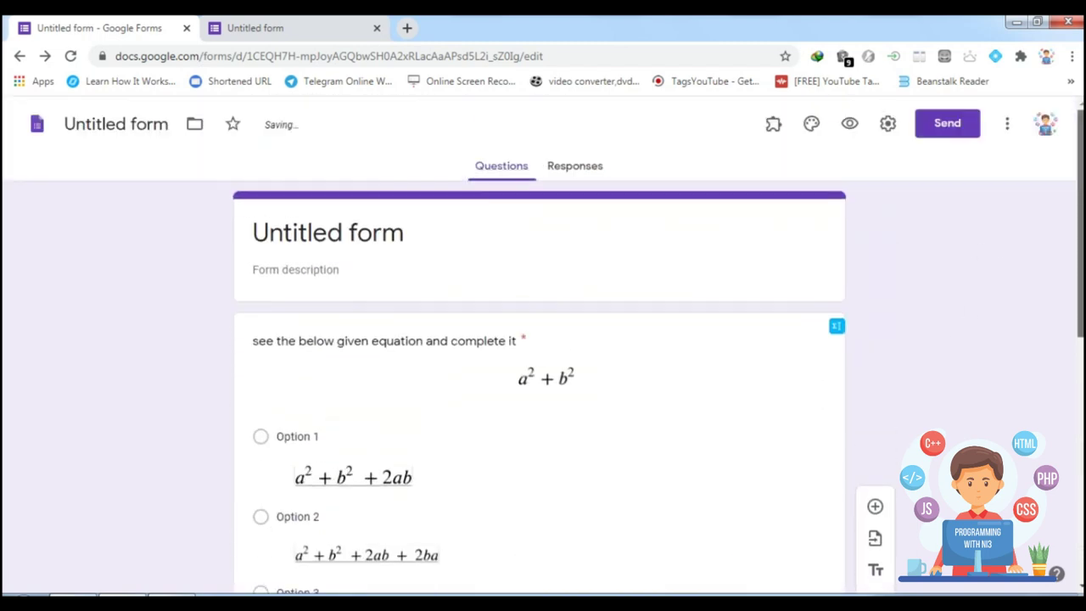
{"action": "left_click", "coordinate": [851, 125]}
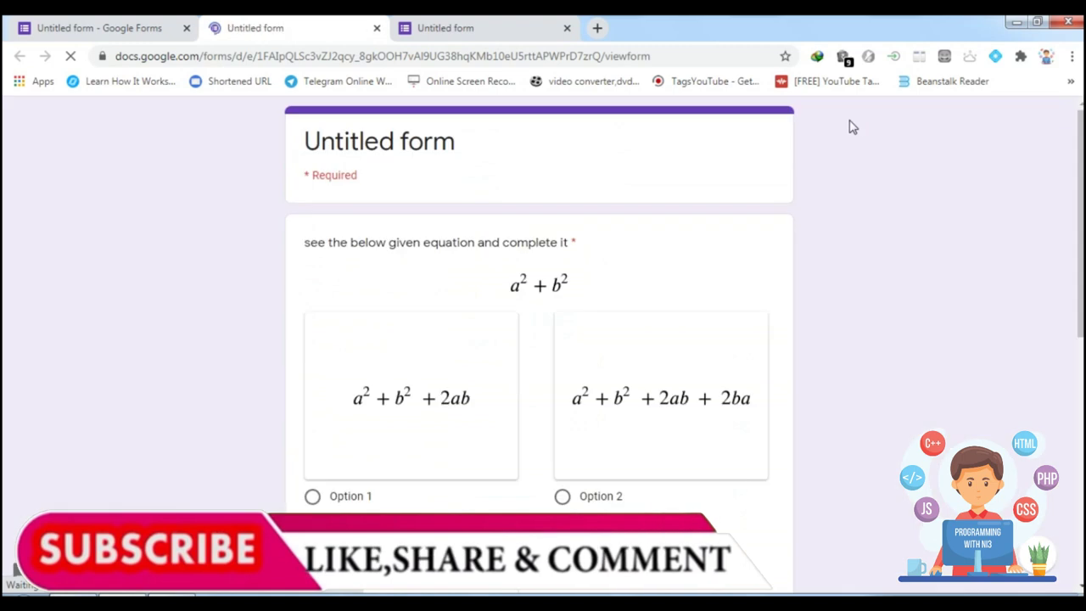
{"action": "scroll", "coordinate": [543, 340], "scroll_direction": "down", "scroll_amount": 3}
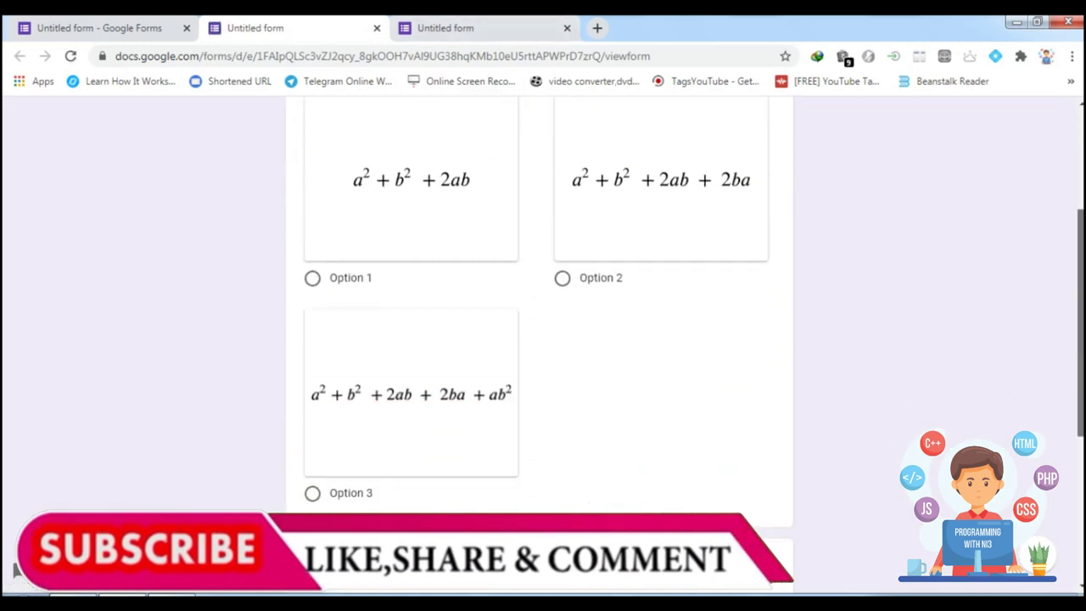
{"action": "scroll", "coordinate": [543, 339], "scroll_direction": "down", "scroll_amount": 4}
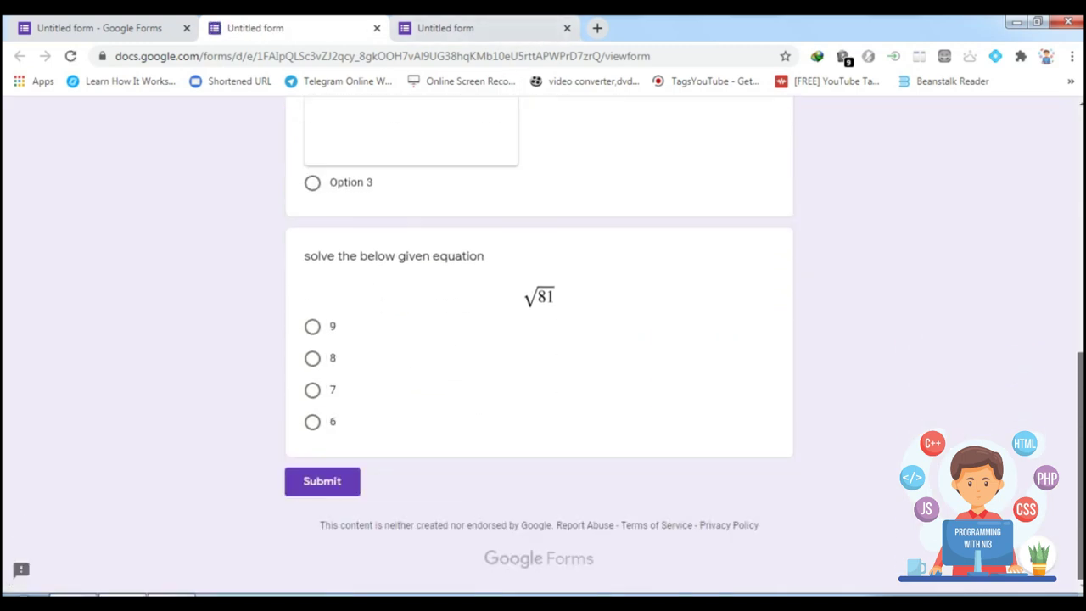
{"action": "scroll", "coordinate": [543, 339], "scroll_direction": "up", "scroll_amount": 1}
{"action": "scroll", "coordinate": [543, 339], "scroll_direction": "up", "scroll_amount": 6}
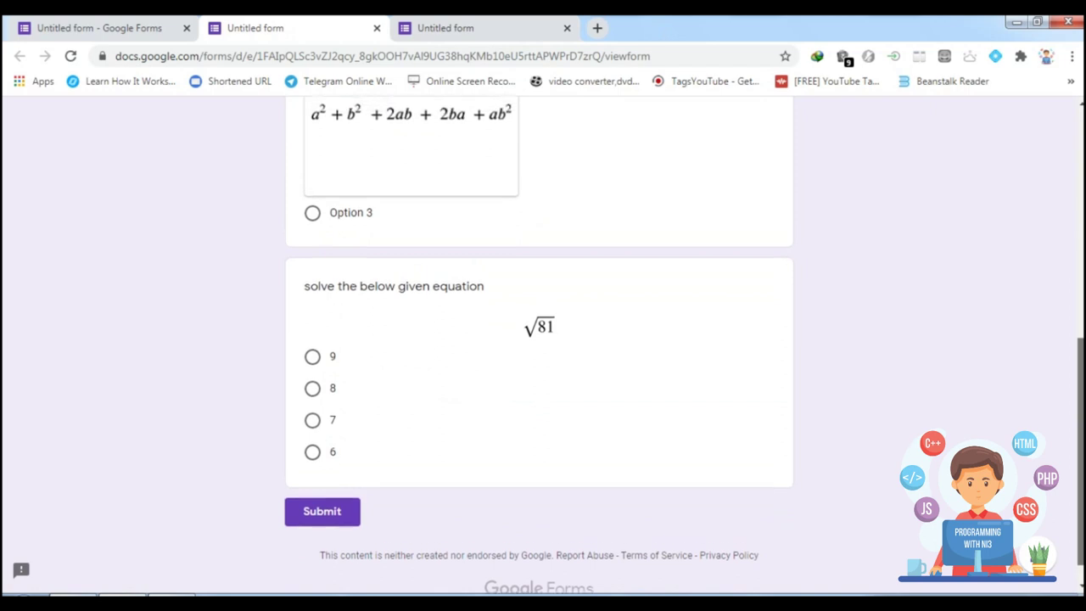